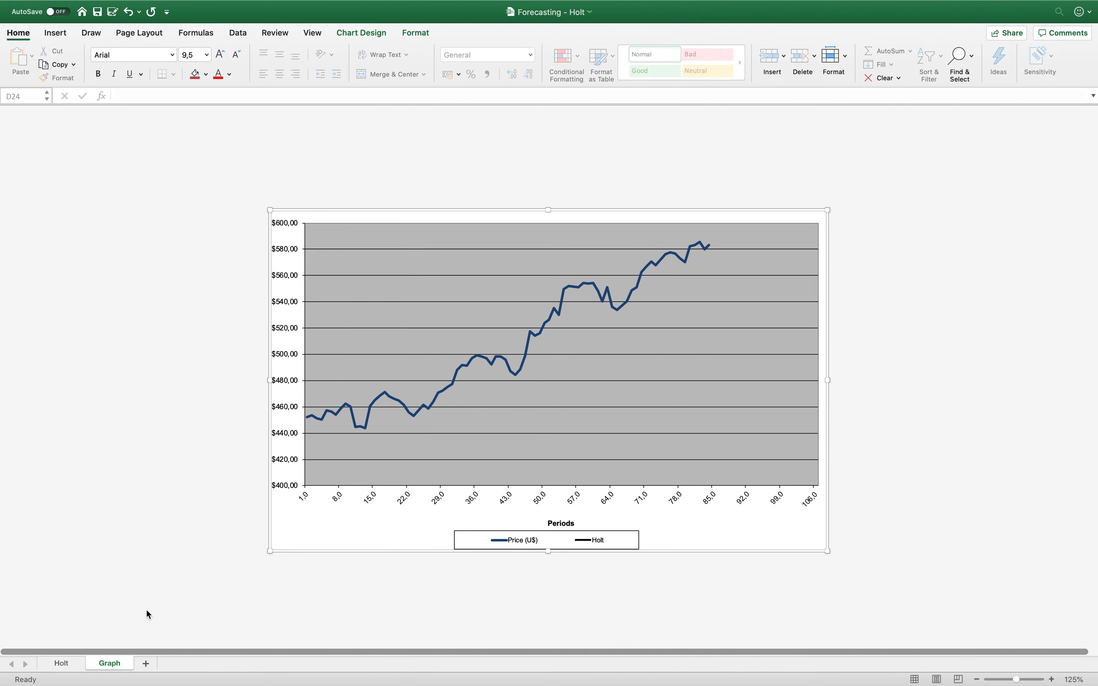
- On the Holt sheet, calculate the initial level in D24 with =INTERCEPT(B25:B108;A25:A108)
{"action": "left_click", "coordinate": [67, 664]}
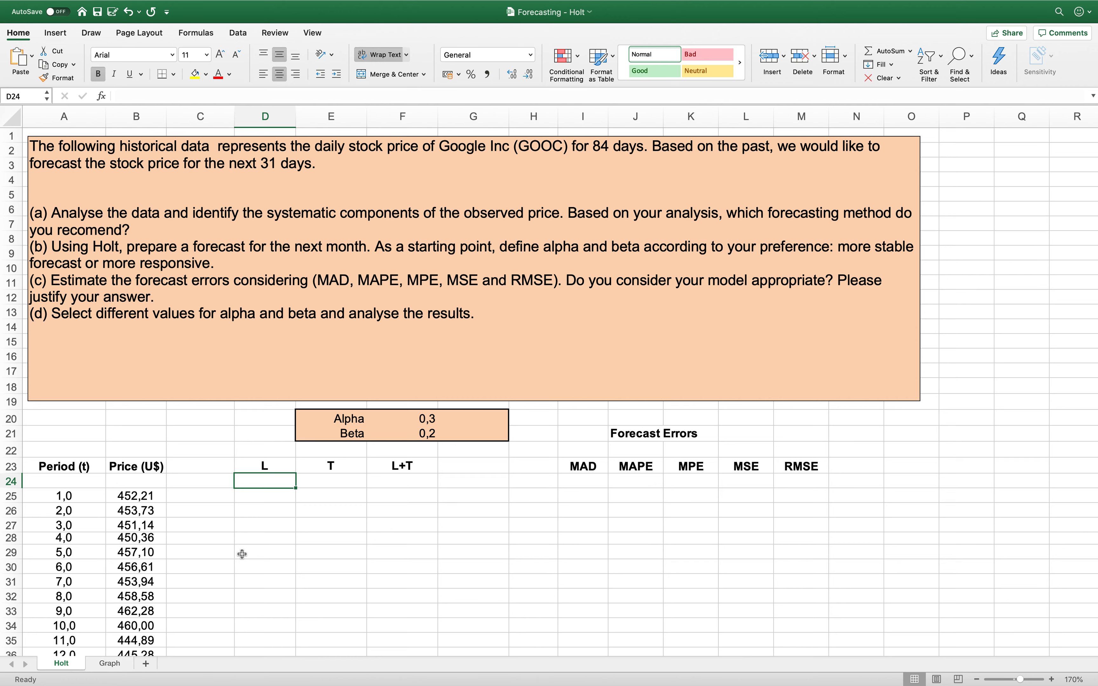
{"action": "type", "text": "=inter"}
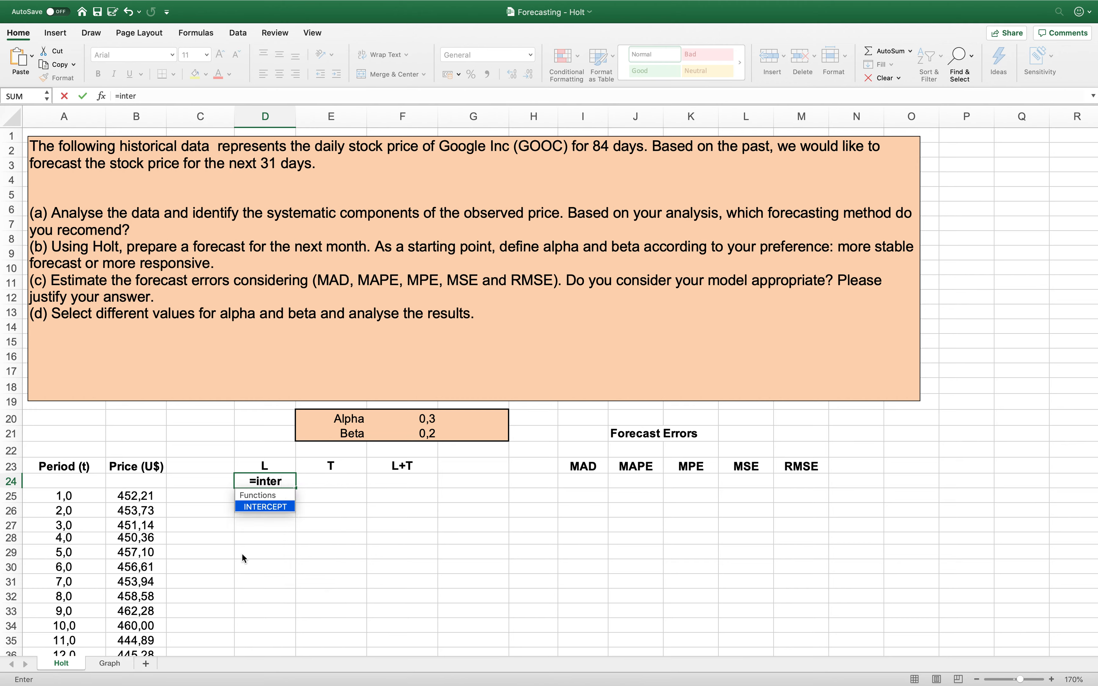
{"action": "double_click", "coordinate": [261, 507]}
{"action": "left_click", "coordinate": [146, 499]}
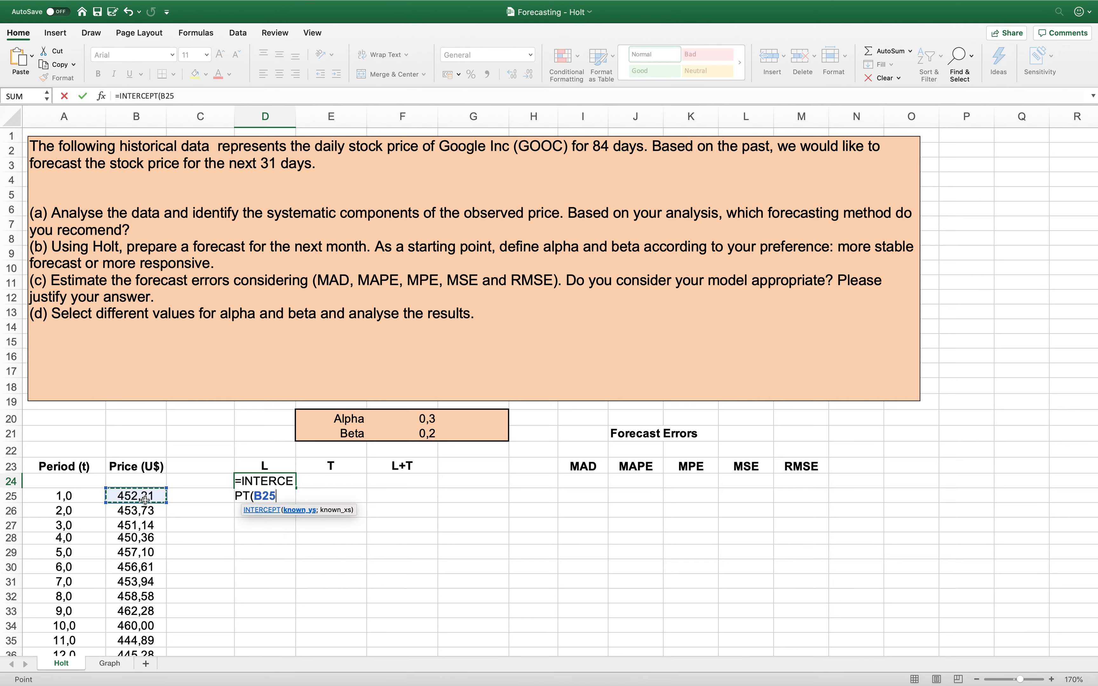
{"action": "key", "text": "ctrl+shift+Down"}
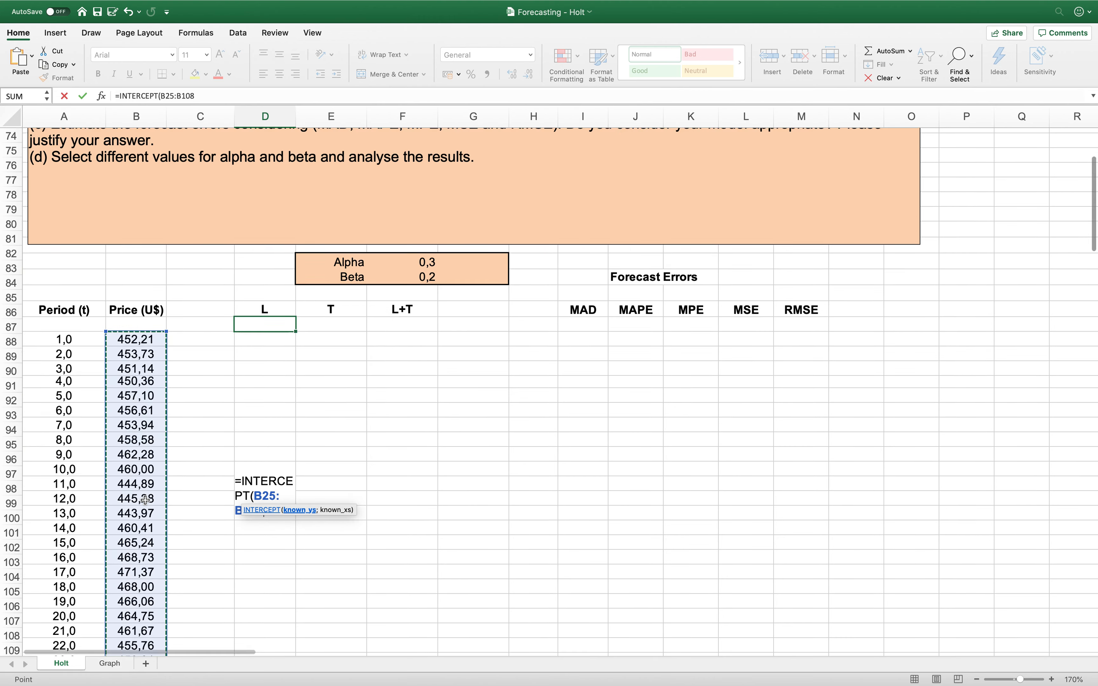
{"action": "type", "text": ";"}
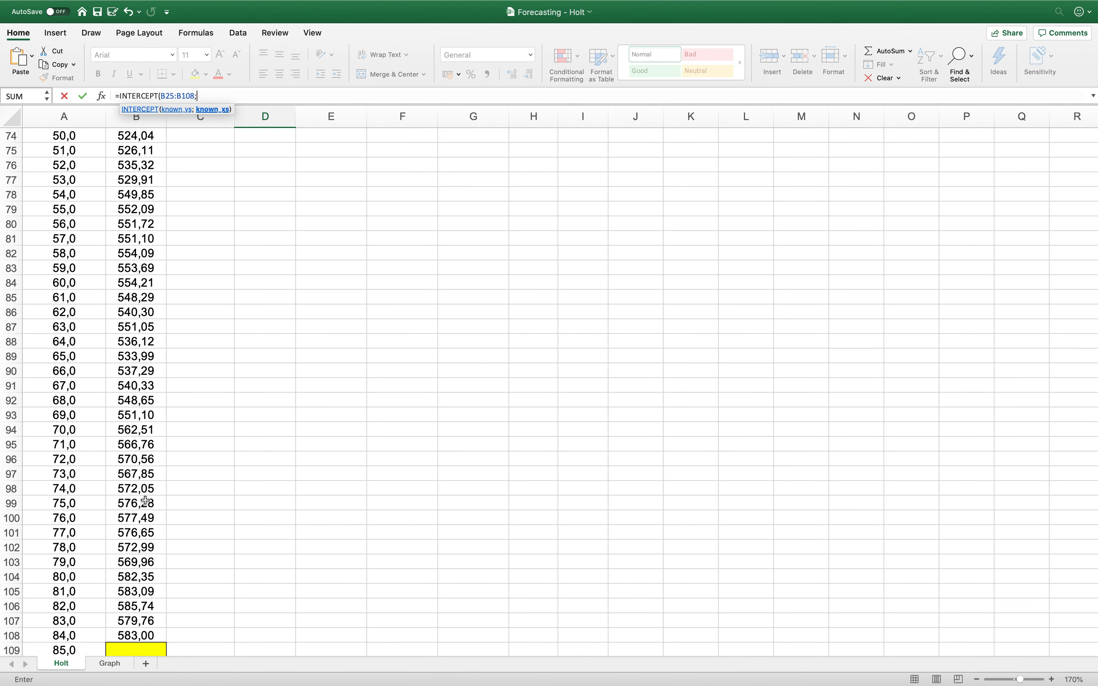
{"action": "left_click", "coordinate": [79, 638]}
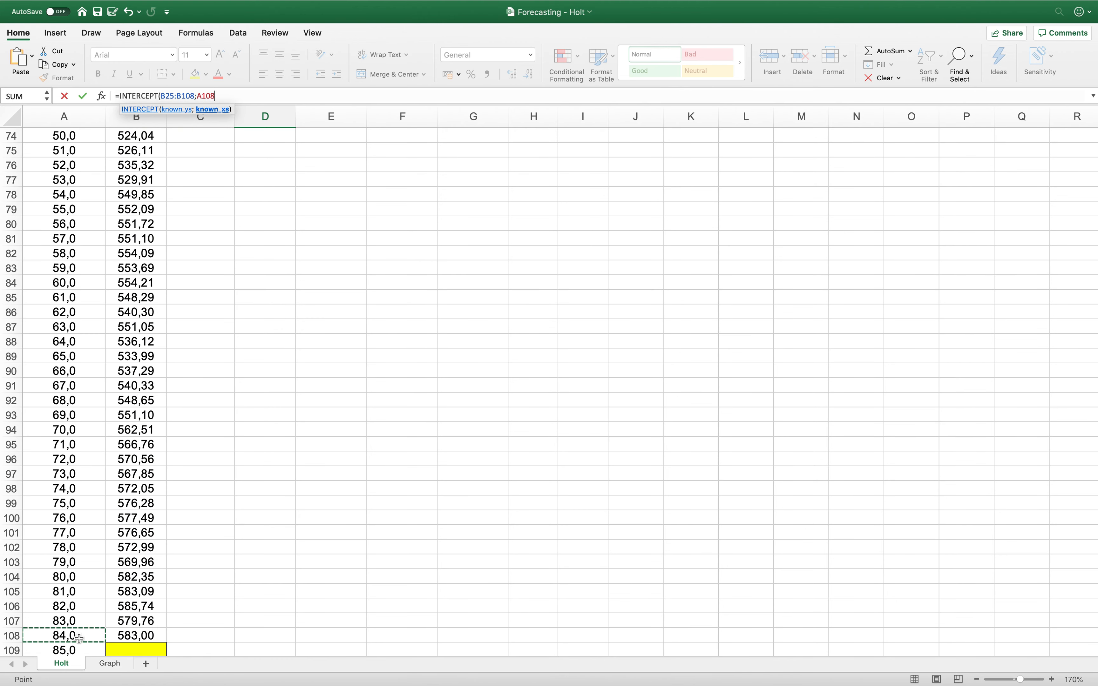
{"action": "key", "text": "ctrl+shift+Up"}
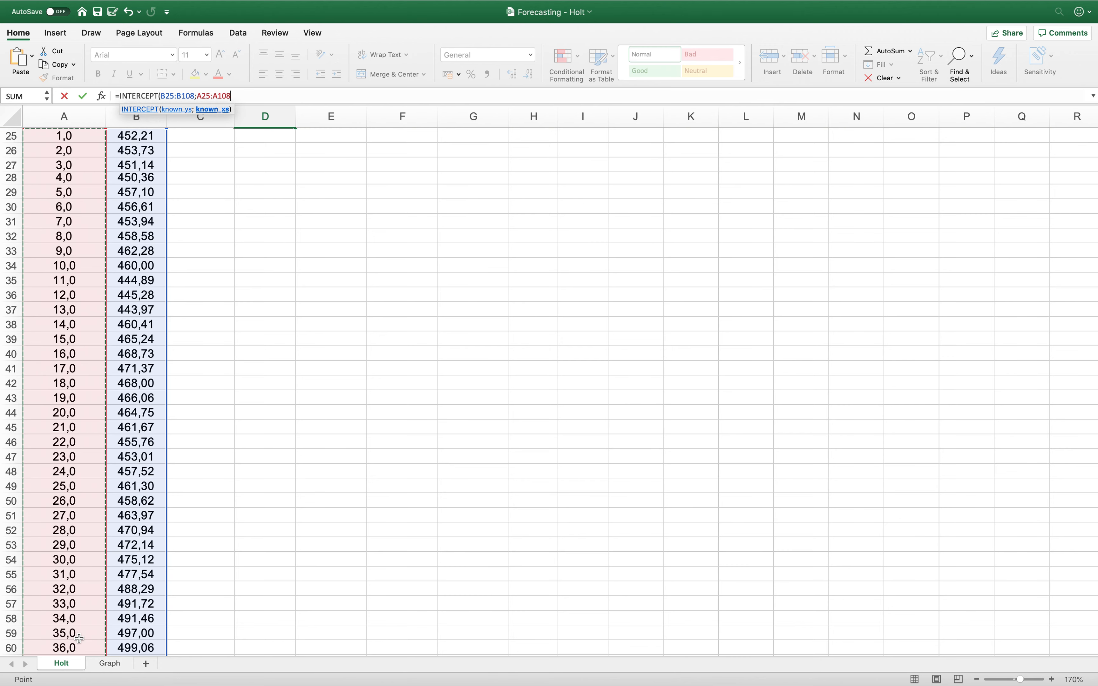
{"action": "type", "text": ")"}
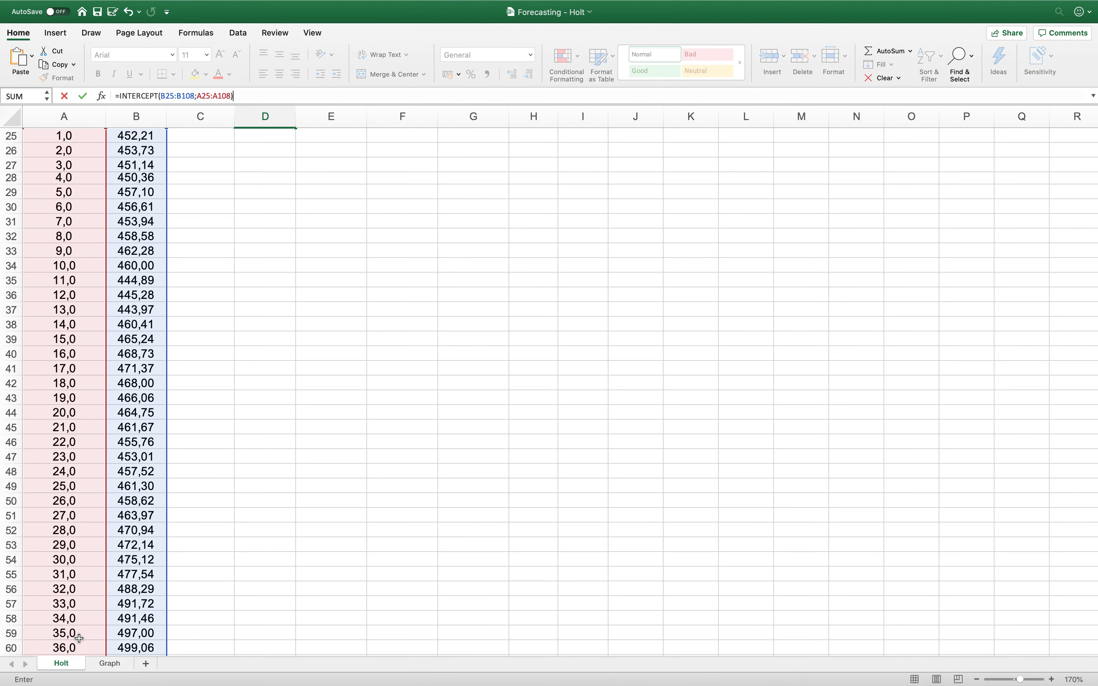
{"action": "key", "text": "Return"}
- Calculate the initial trend in E24 with =SLOPE(B25:B108;A25:A108)
{"action": "scroll", "coordinate": [267, 518], "scroll_direction": "up", "scroll_amount": 2}
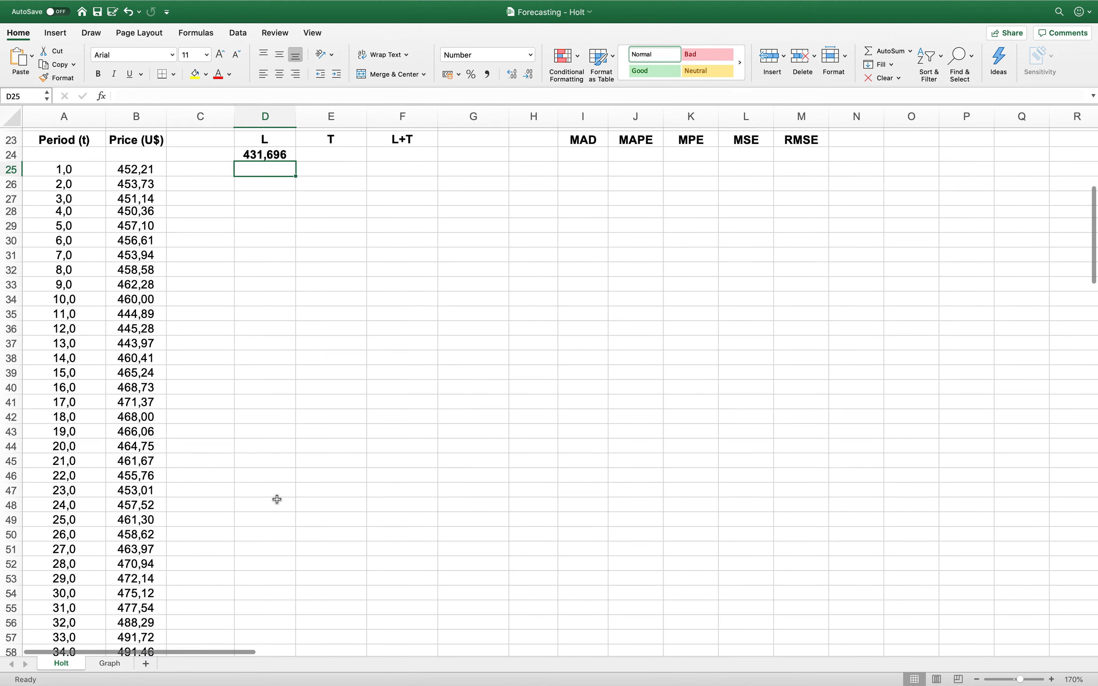
{"action": "scroll", "coordinate": [277, 500], "scroll_direction": "up", "scroll_amount": 8}
{"action": "left_click", "coordinate": [268, 280]}
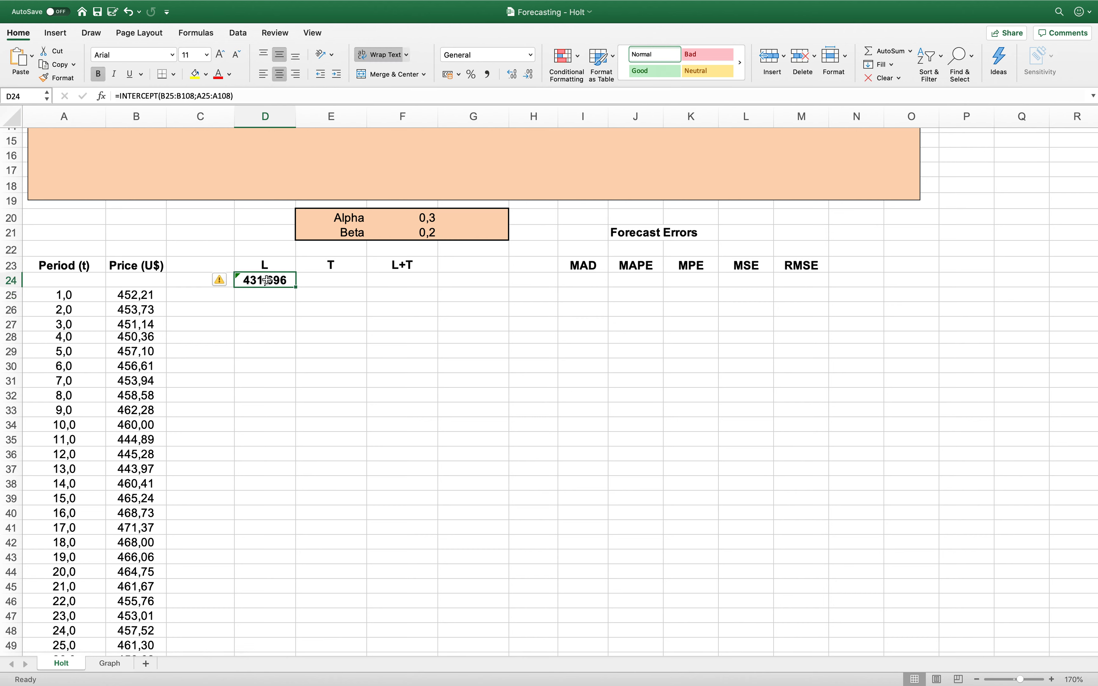
{"action": "left_click", "coordinate": [338, 281]}
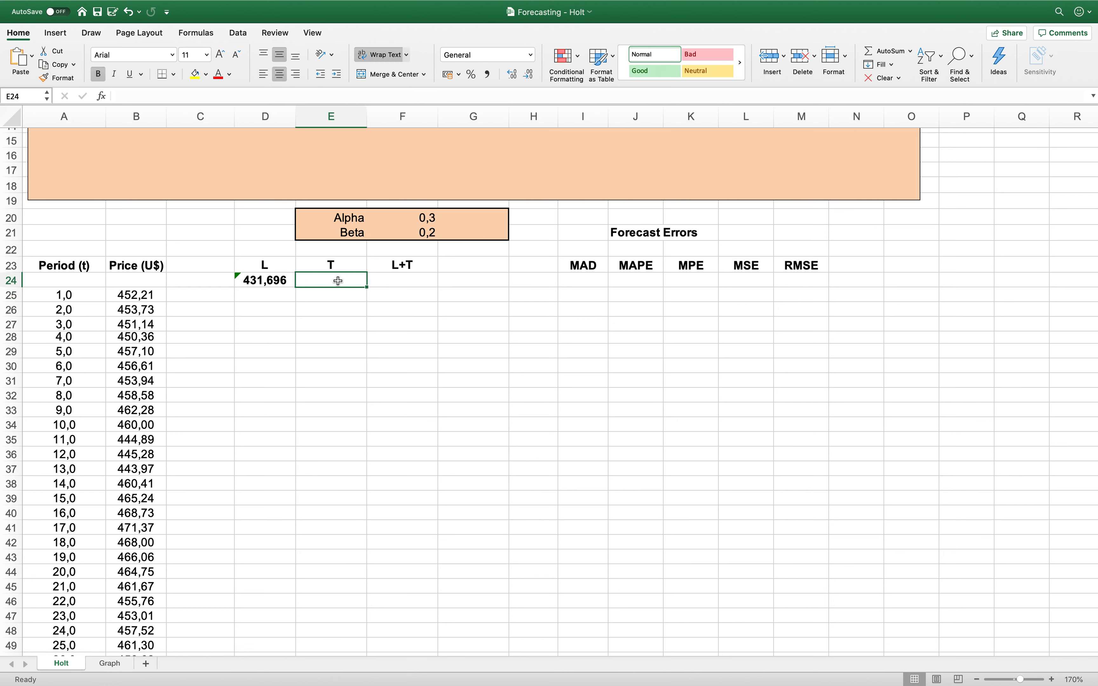
{"action": "type", "text": "="}
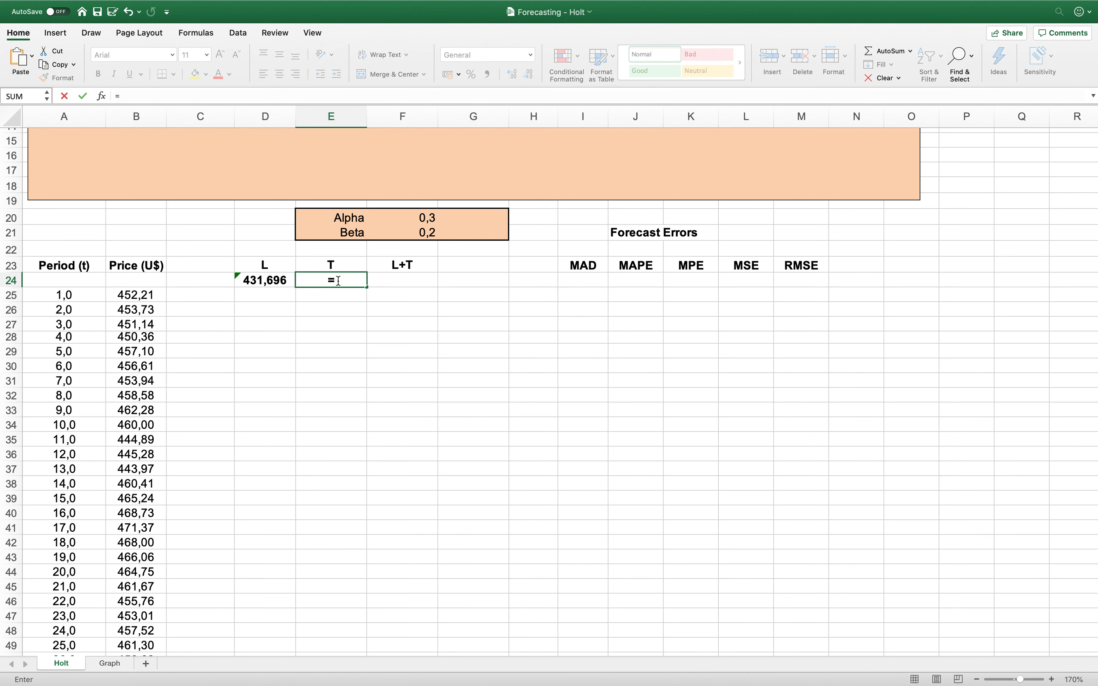
{"action": "type", "text": "slop"}
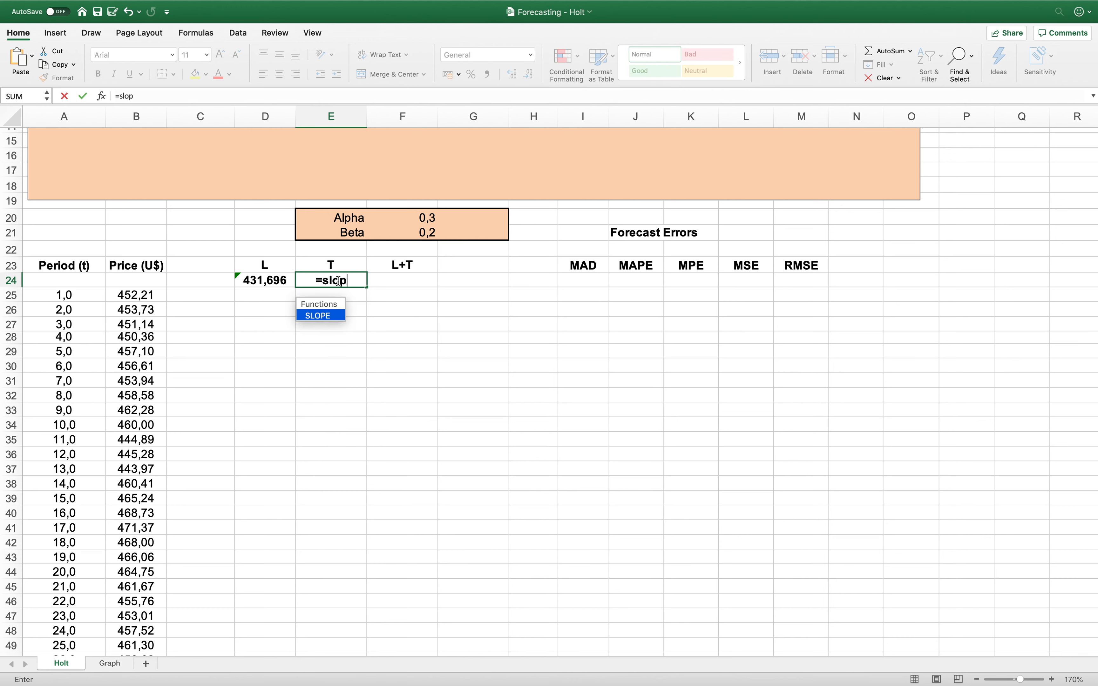
{"action": "double_click", "coordinate": [320, 315]}
{"action": "left_click", "coordinate": [141, 296]}
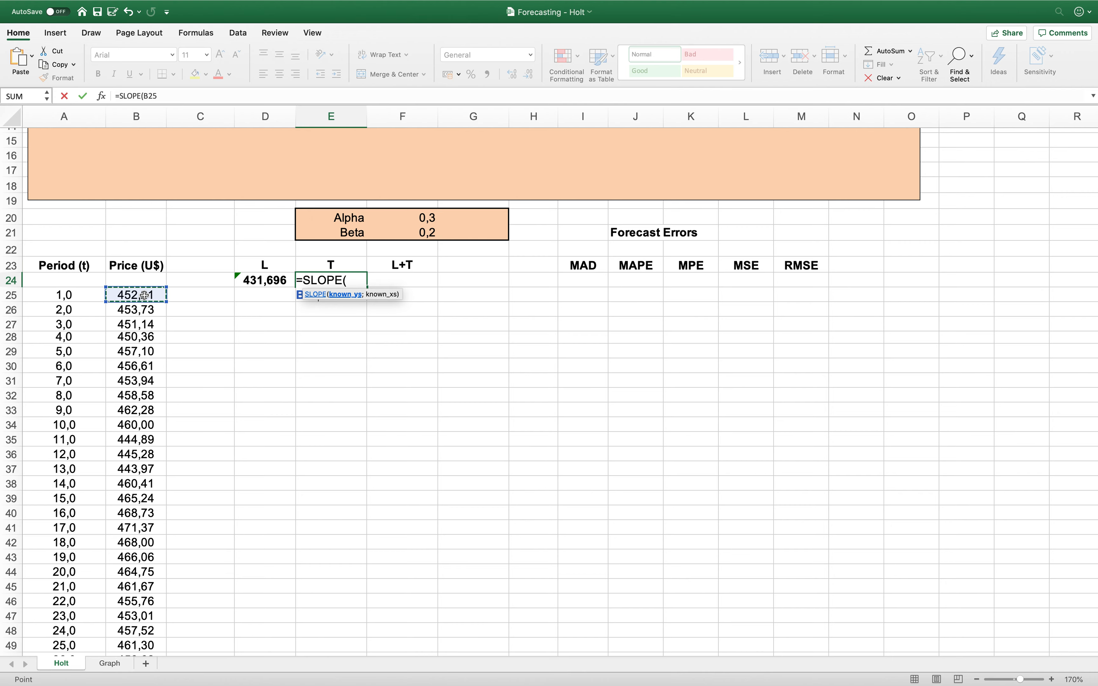
{"action": "key", "text": "ctrl+shift+Down"}
{"action": "type", "text": ";"}
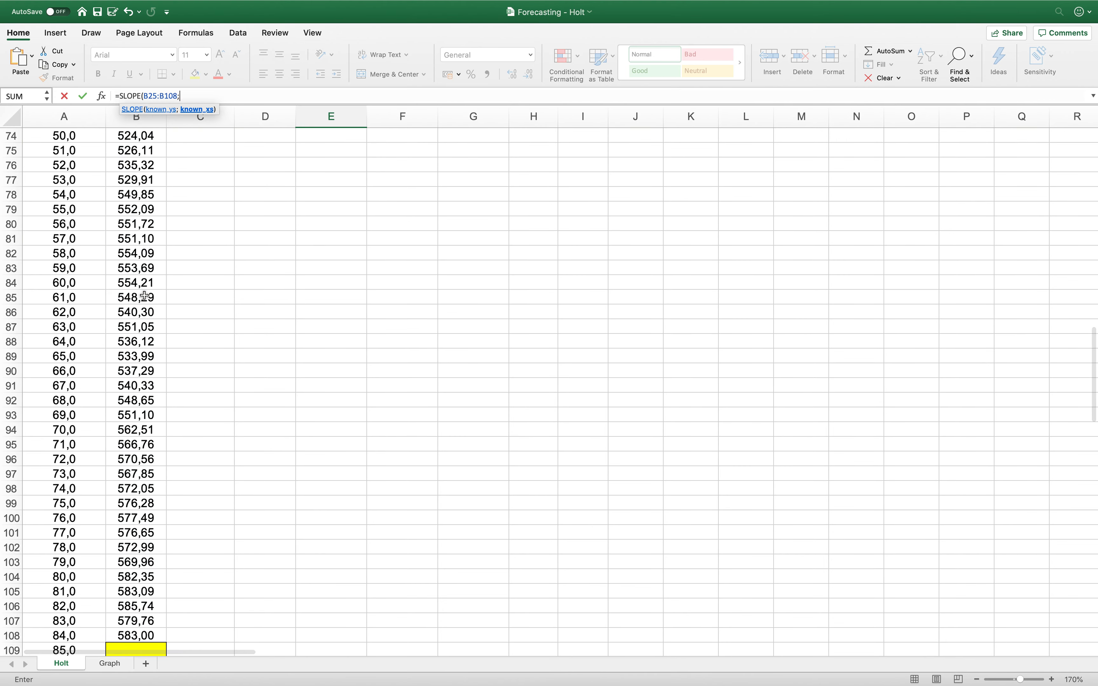
{"action": "key", "text": "Left"}
{"action": "key", "text": "Left"}
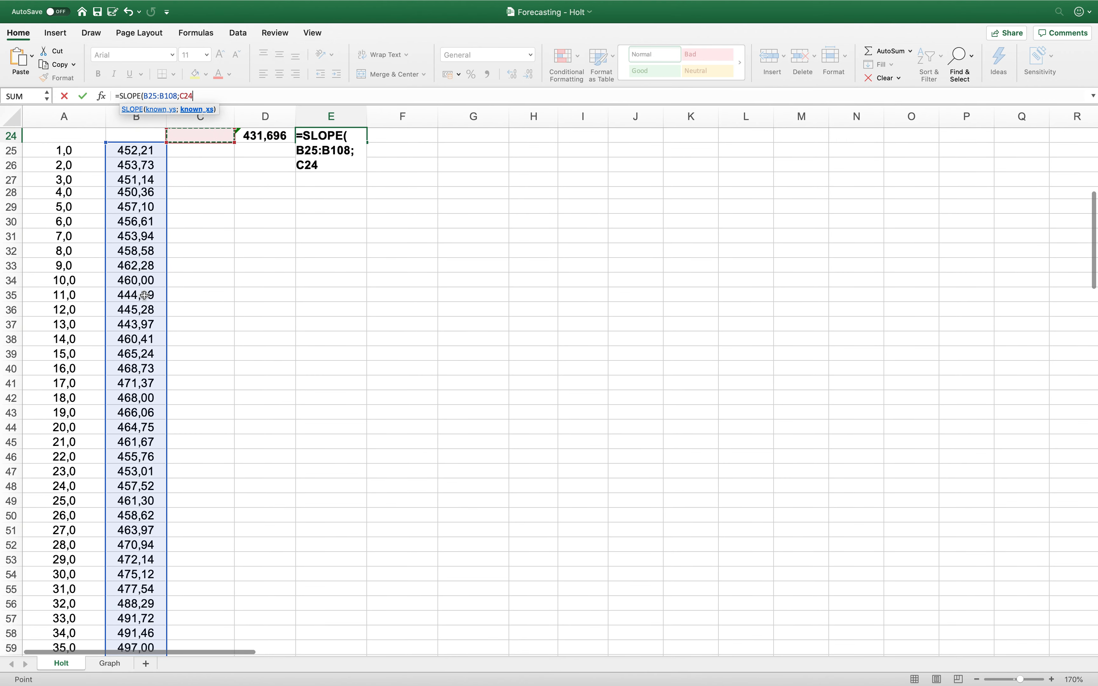
{"action": "key", "text": "Left"}
{"action": "key", "text": "Left"}
{"action": "key", "text": "Down"}
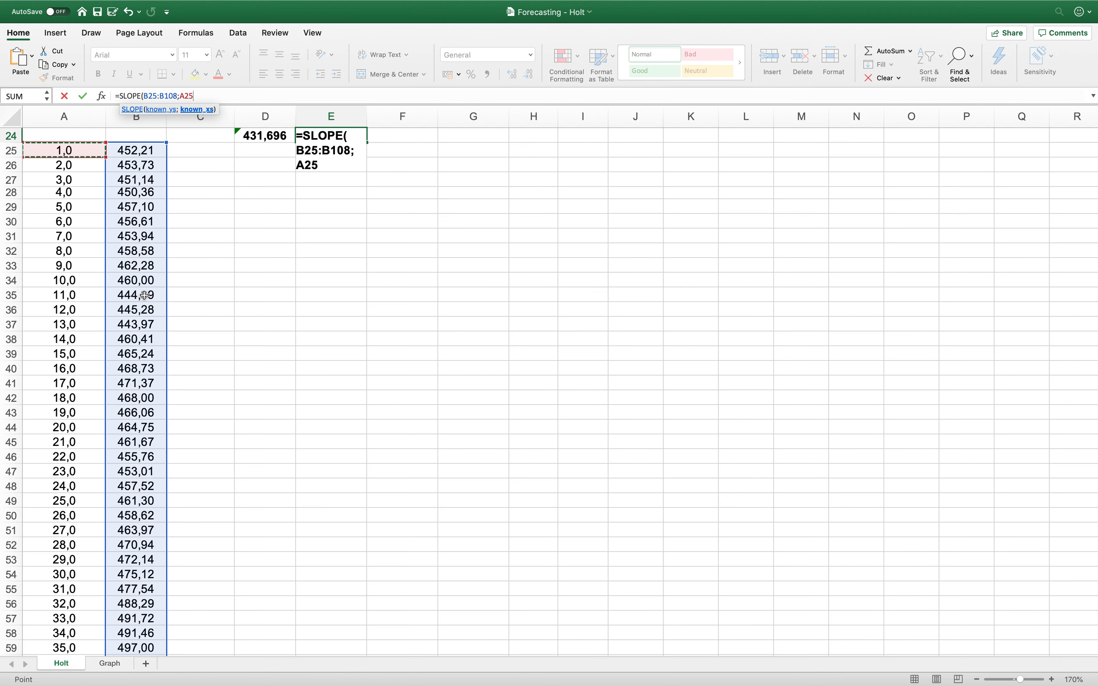
{"action": "key", "text": "shift+Down"}
{"action": "key", "text": "shift+Down"}
{"action": "key", "text": "shift+Down"}
{"action": "key", "text": "shift+Down"}
{"action": "key", "text": "shift+Down"}
{"action": "key", "text": "shift+Down"}
{"action": "key", "text": "shift+Down"}
{"action": "key", "text": "shift+Down"}
{"action": "key", "text": "shift+Down"}
{"action": "key", "text": "shift+Down"}
{"action": "key", "text": "shift+Down"}
{"action": "key", "text": "shift+Down"}
{"action": "key", "text": "shift+Down"}
{"action": "key", "text": "shift+Down"}
{"action": "key", "text": "shift+Down"}
{"action": "key", "text": "shift+Down"}
{"action": "key", "text": "shift+Down"}
{"action": "key", "text": "shift+Down"}
{"action": "key", "text": "shift+Down"}
{"action": "key", "text": "shift+Down"}
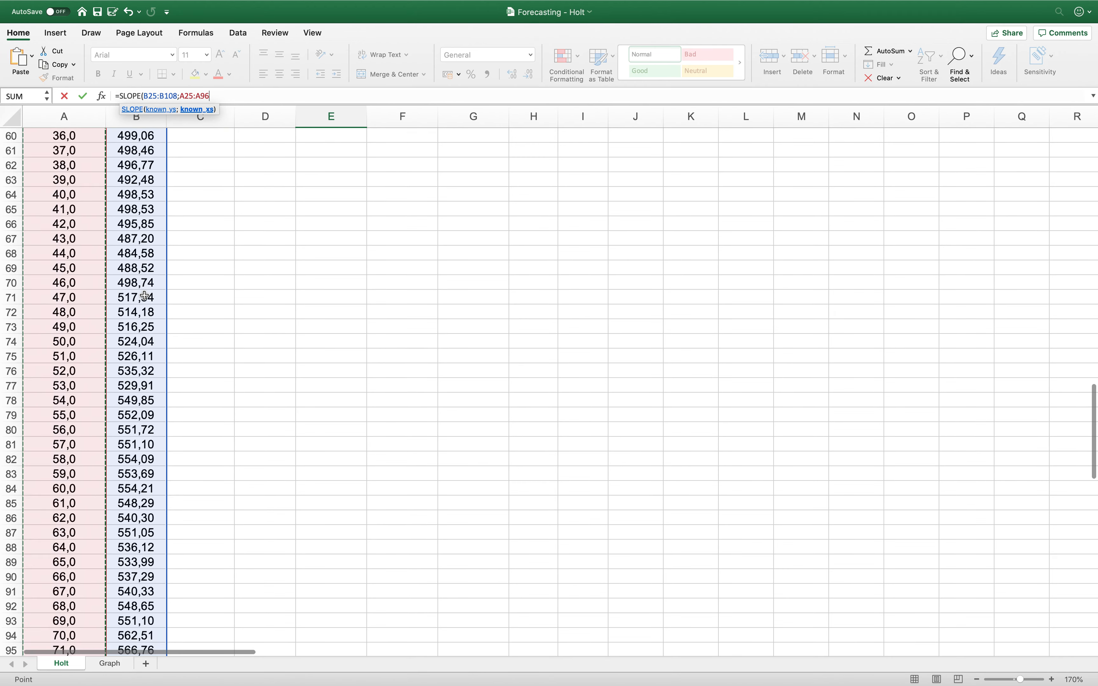
{"action": "scroll", "coordinate": [144, 296], "scroll_direction": "down", "scroll_amount": 10}
{"action": "key", "text": "shift+Down"}
{"action": "key", "text": "shift+Down"}
{"action": "key", "text": "shift+Down"}
{"action": "key", "text": "shift+Down"}
{"action": "key", "text": "shift+Down"}
{"action": "key", "text": "shift+Down"}
{"action": "key", "text": "shift+Down"}
{"action": "key", "text": "shift+Down"}
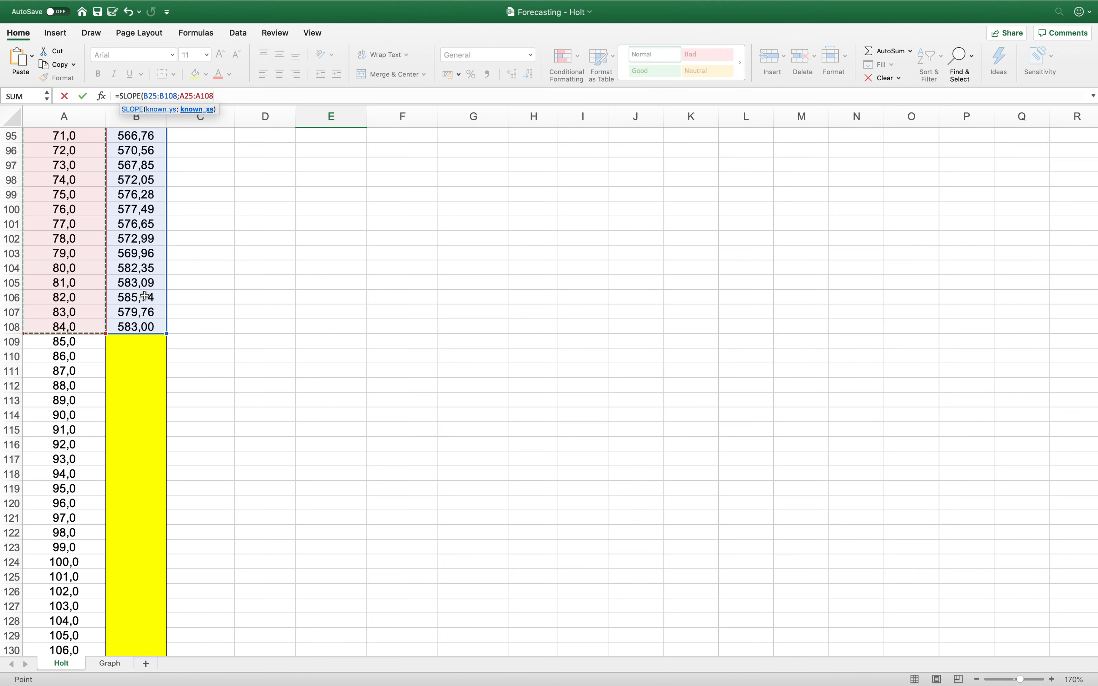
{"action": "type", "text": ")"}
{"action": "key", "text": "Return"}
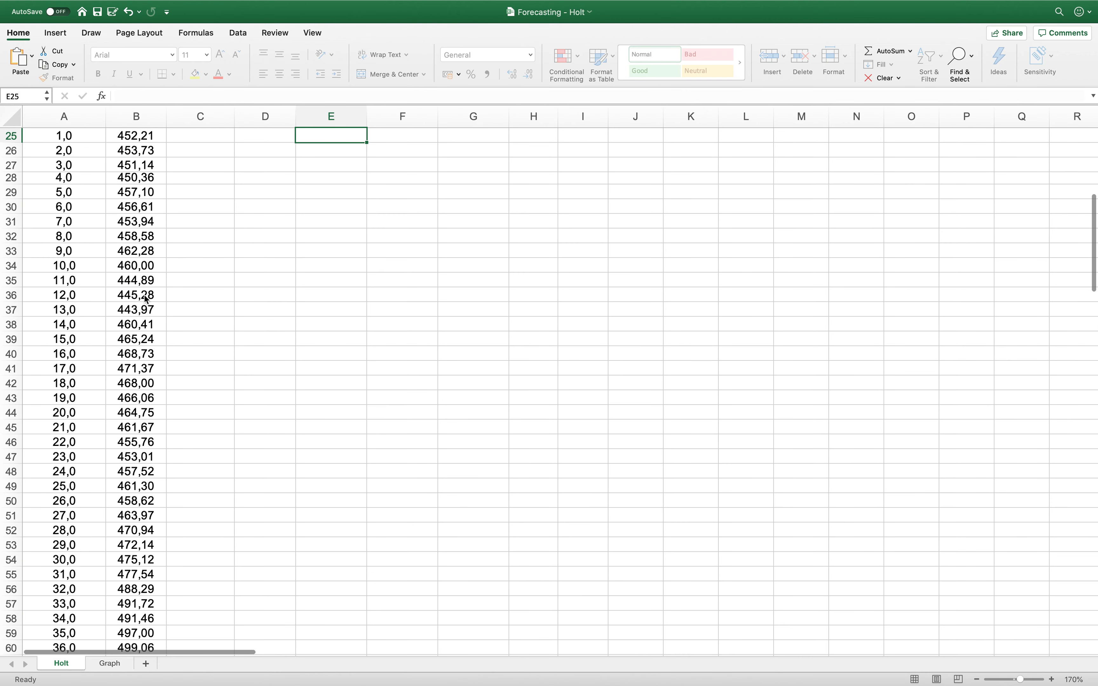
{"action": "scroll", "coordinate": [146, 300], "scroll_direction": "up", "scroll_amount": 1}
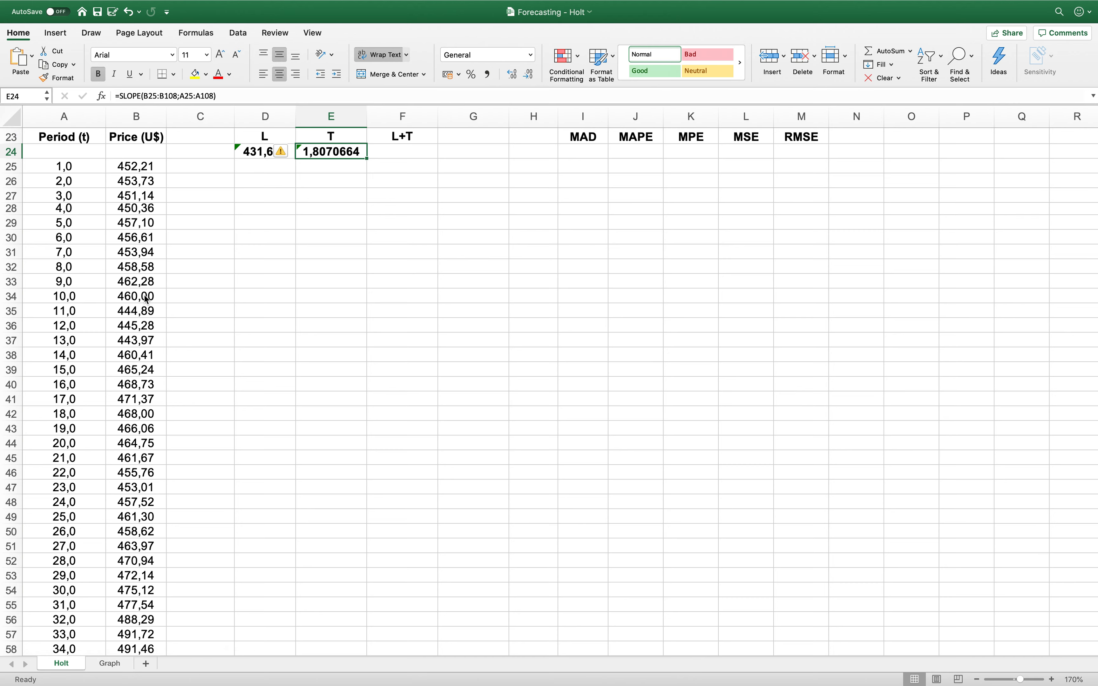
- Set the level for period 1 in D25 to the sum of the initial level and trend, =D24+E24
{"action": "key", "text": "Return"}
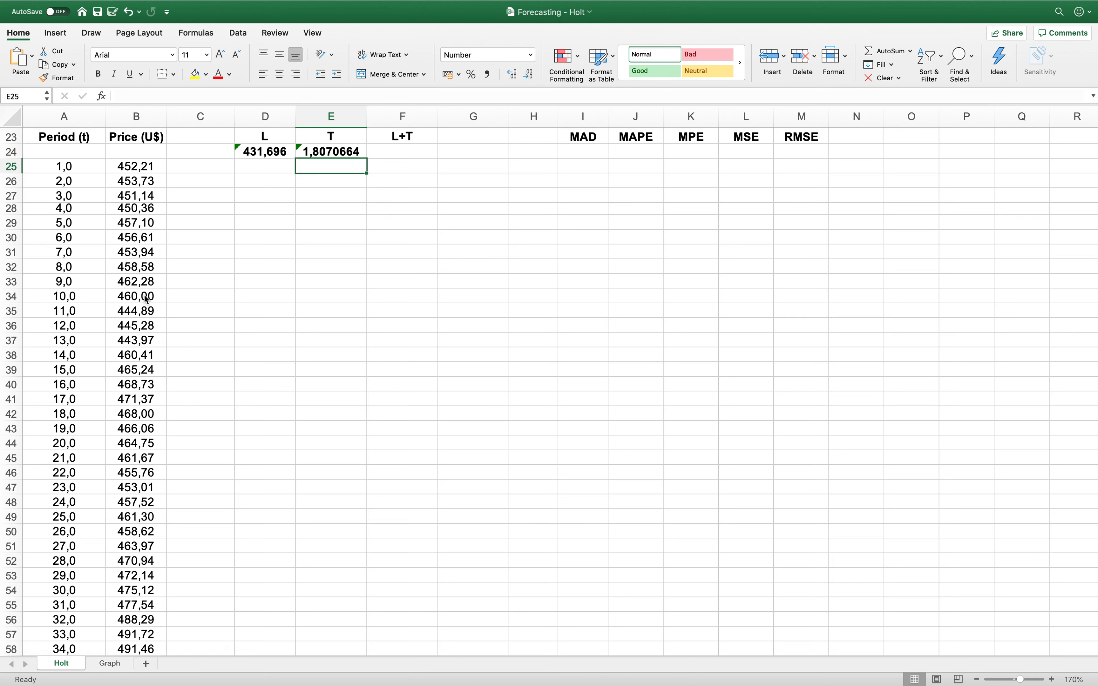
{"action": "key", "text": "Left"}
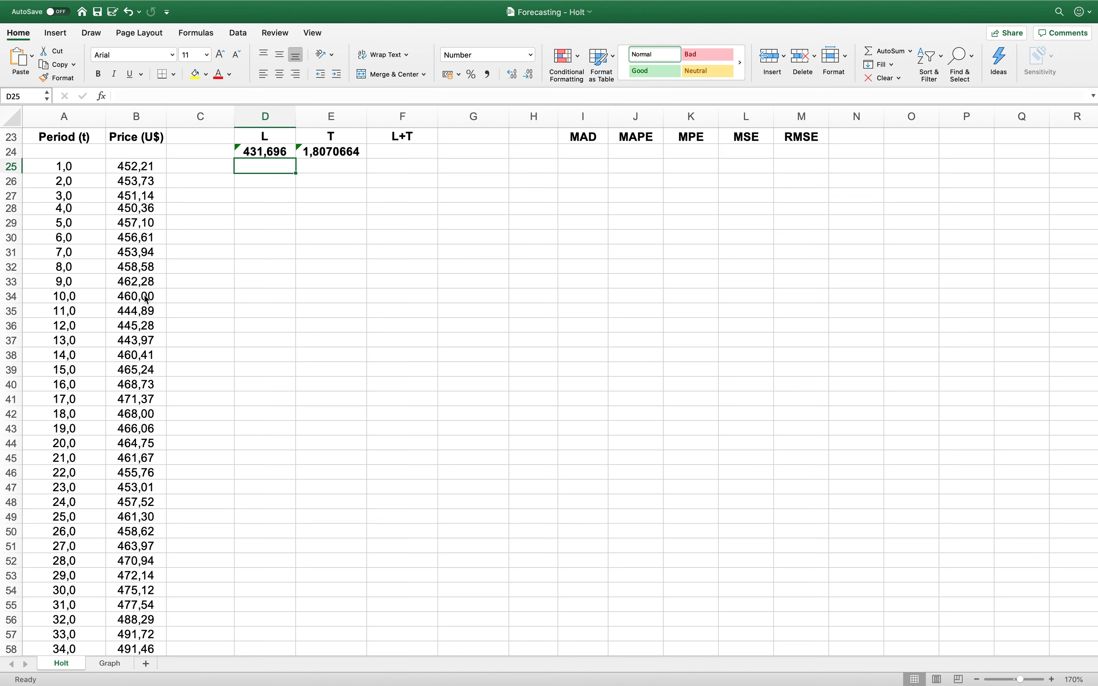
{"action": "key", "text": "Up"}
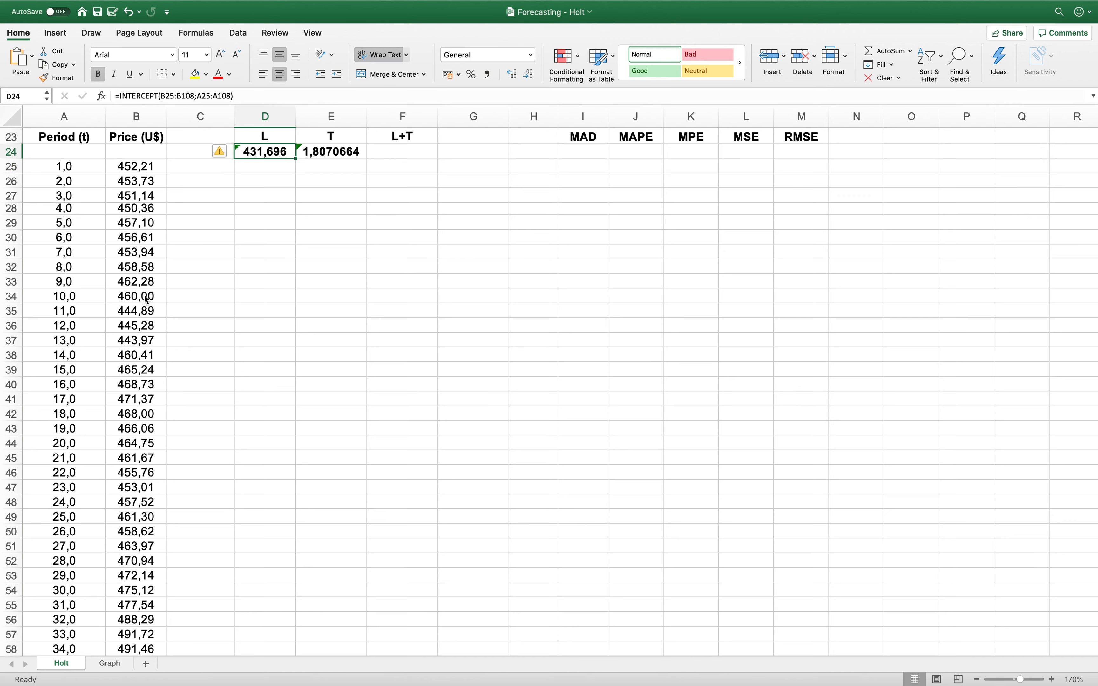
{"action": "key", "text": "Down"}
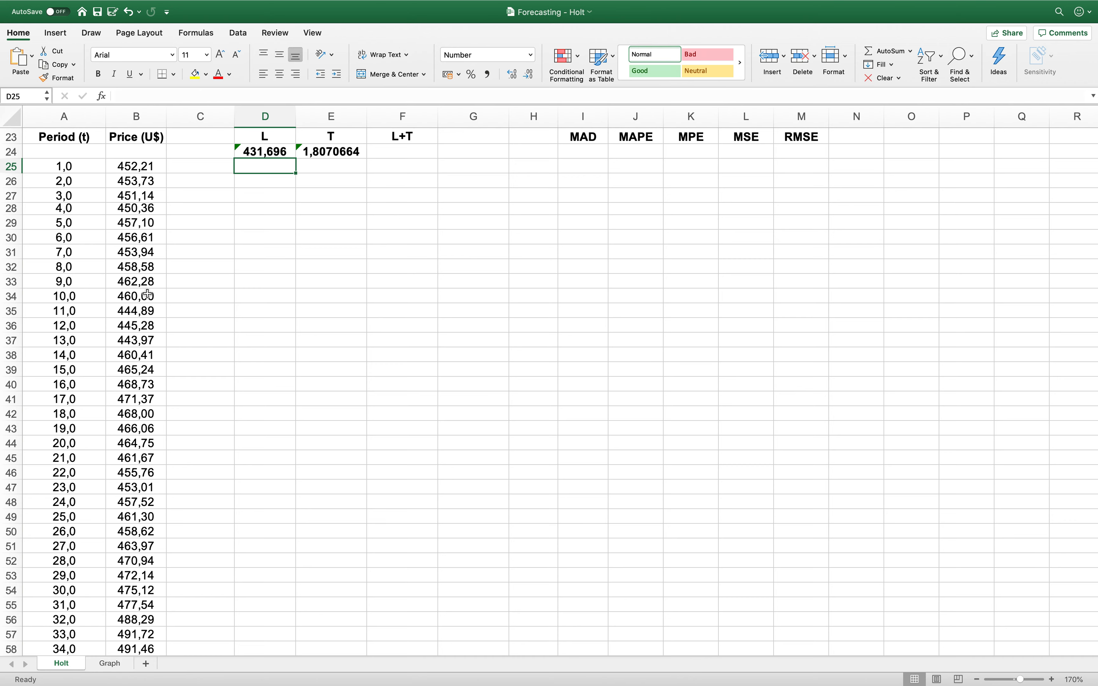
{"action": "type", "text": "="}
{"action": "key", "text": "Up"}
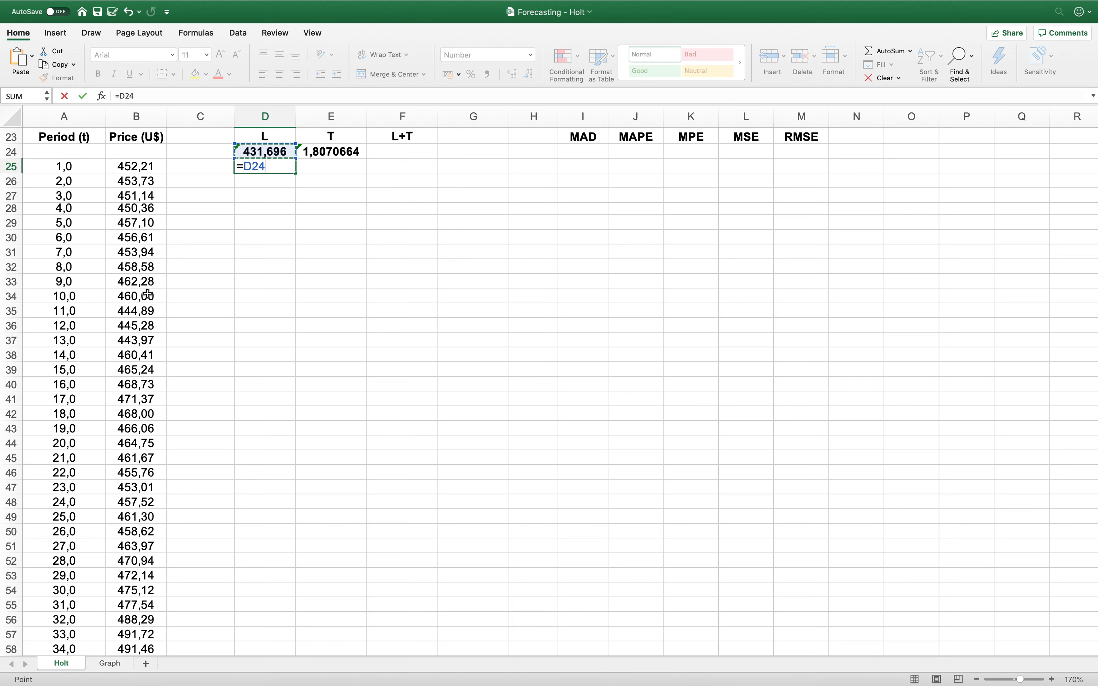
{"action": "type", "text": "+"}
{"action": "key", "text": "Up"}
{"action": "key", "text": "Right"}
{"action": "key", "text": "Return"}
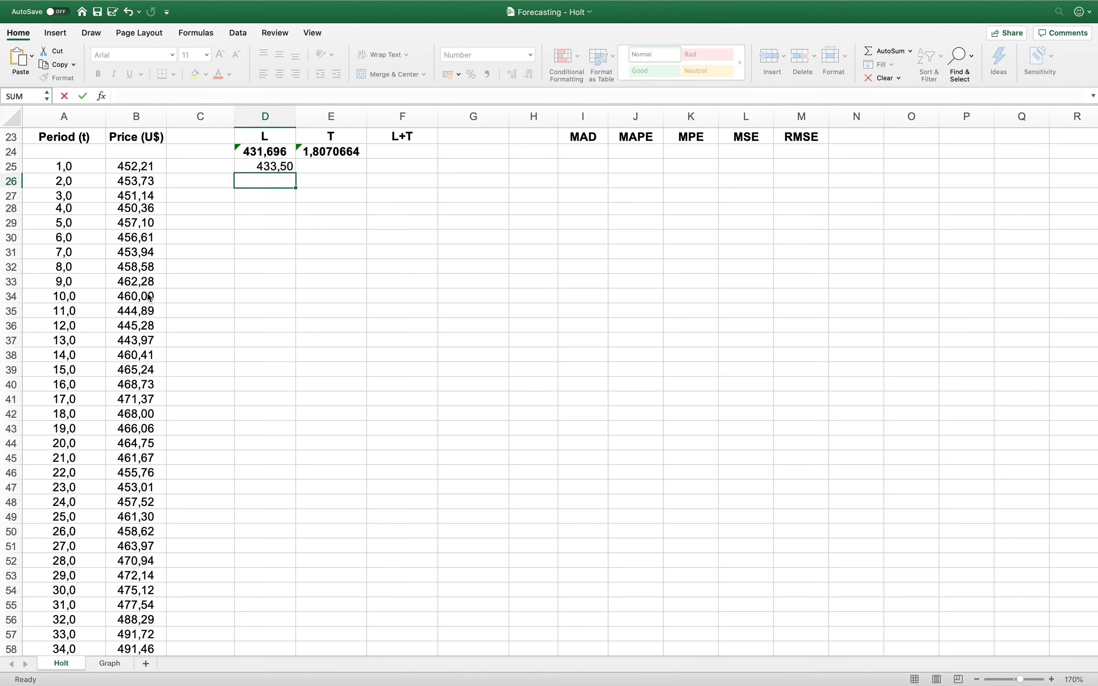
- Set the trend for period 1 in E25 equal to the initial trend with =E24
{"action": "key", "text": "Up"}
{"action": "key", "text": "Right"}
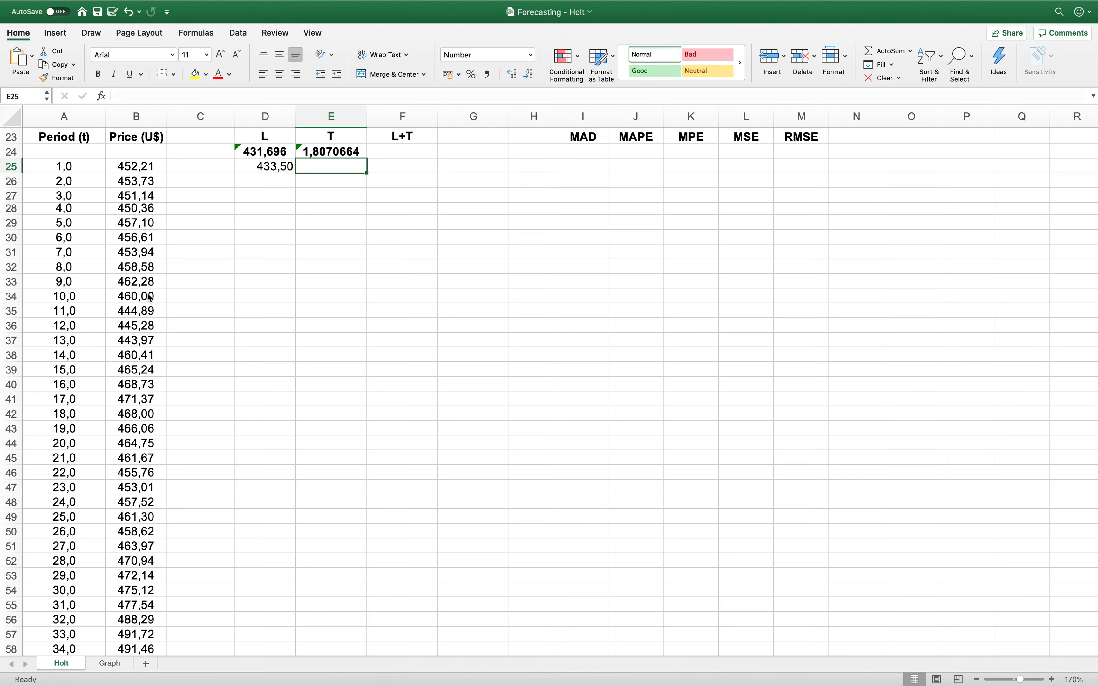
{"action": "type", "text": "="}
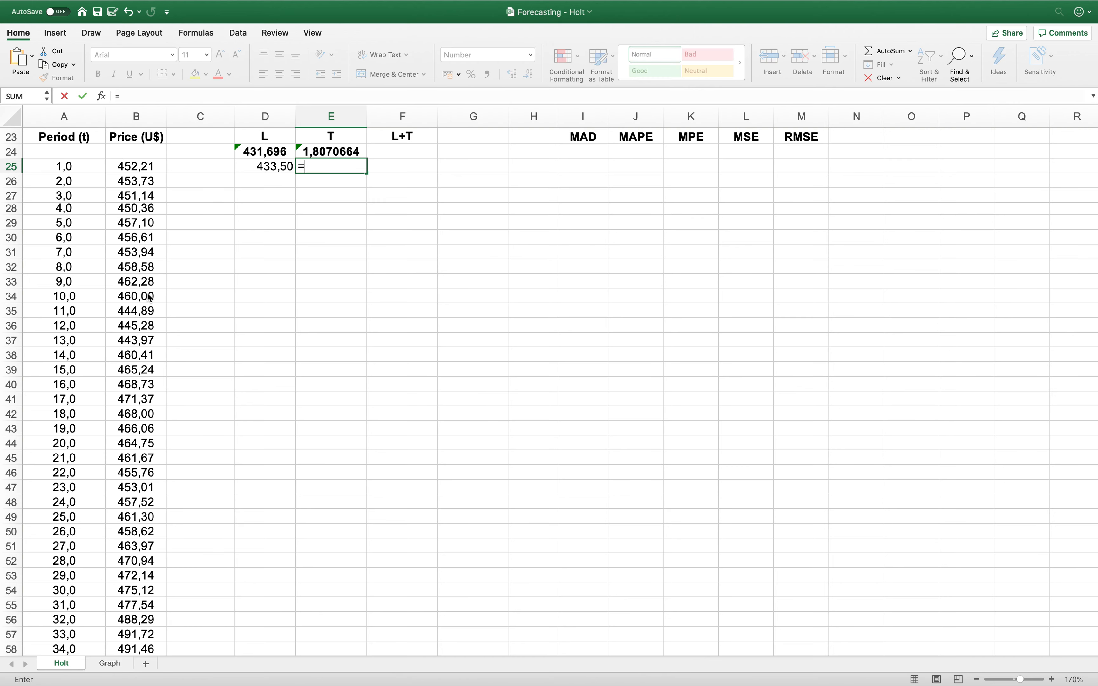
{"action": "key", "text": "Up"}
{"action": "key", "text": "Return"}
- Complete the period 1 trend formula in E25 with a reference to E24
{"action": "key", "text": "Up"}
{"action": "key", "text": "Left"}
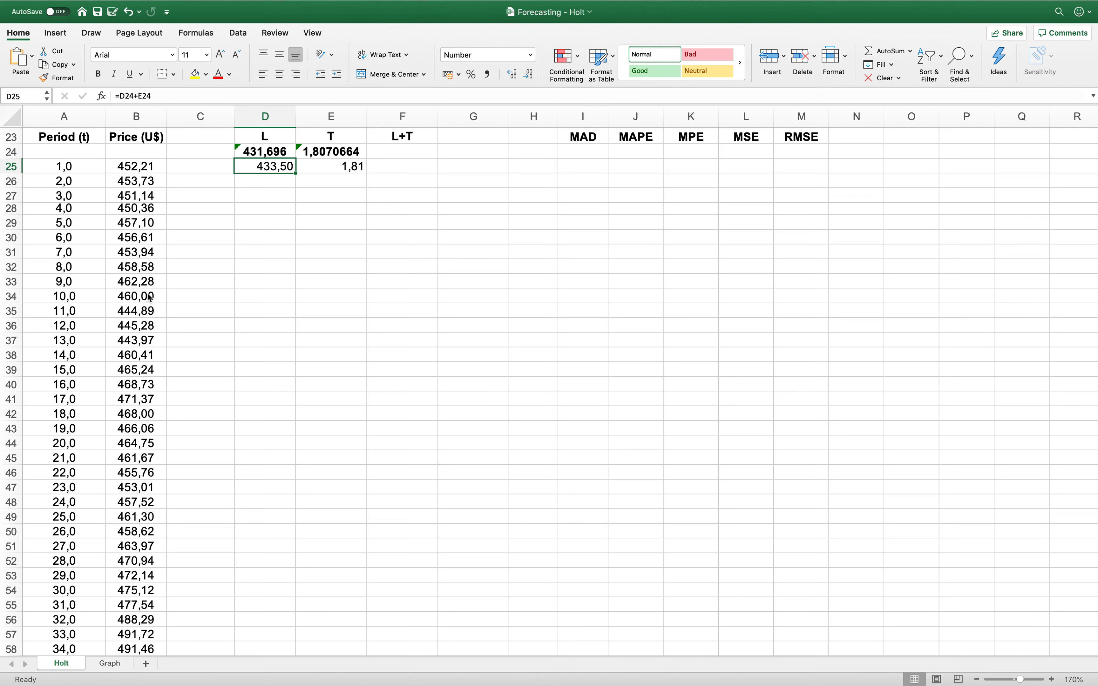
{"action": "key", "text": "Right"}
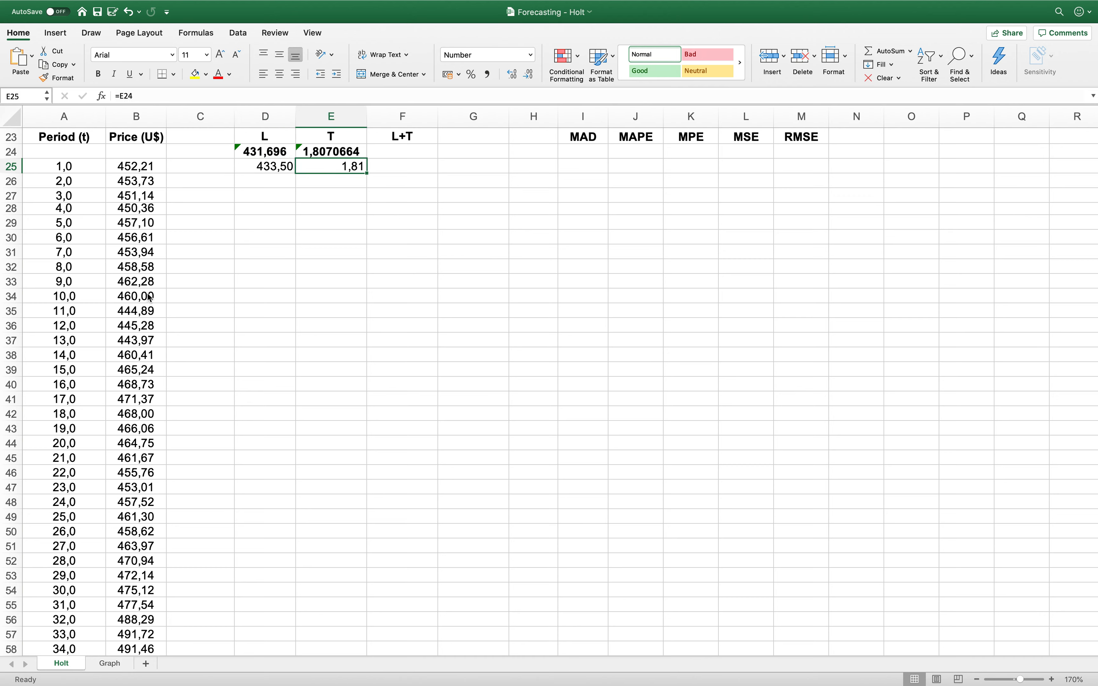
- Calculate the forecast for period 2 in F26 as the previous level plus trend, =D25+E25
{"action": "key", "text": "Right"}
{"action": "key", "text": "Down"}
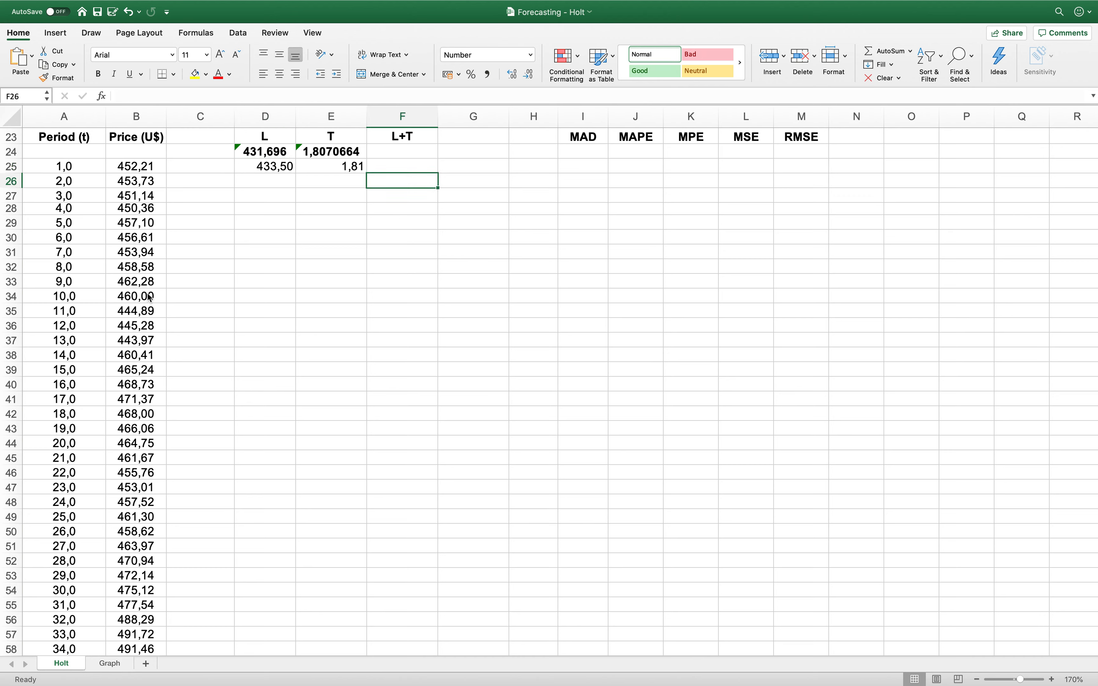
{"action": "type", "text": "="}
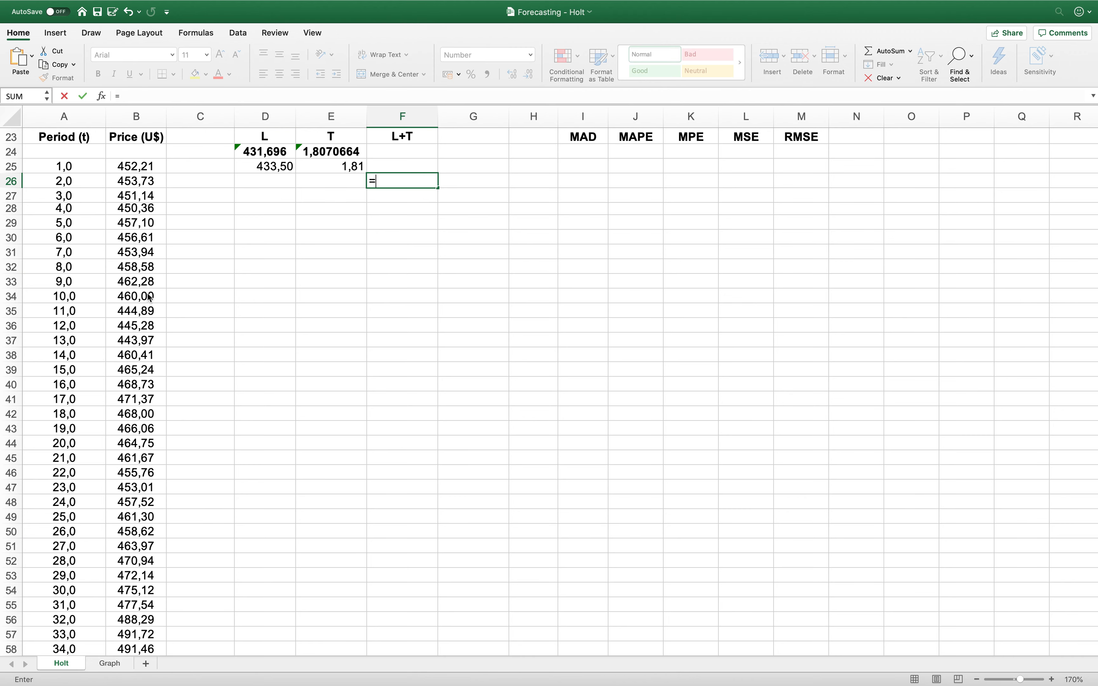
{"action": "key", "text": "Up"}
{"action": "key", "text": "Left"}
{"action": "key", "text": "Left"}
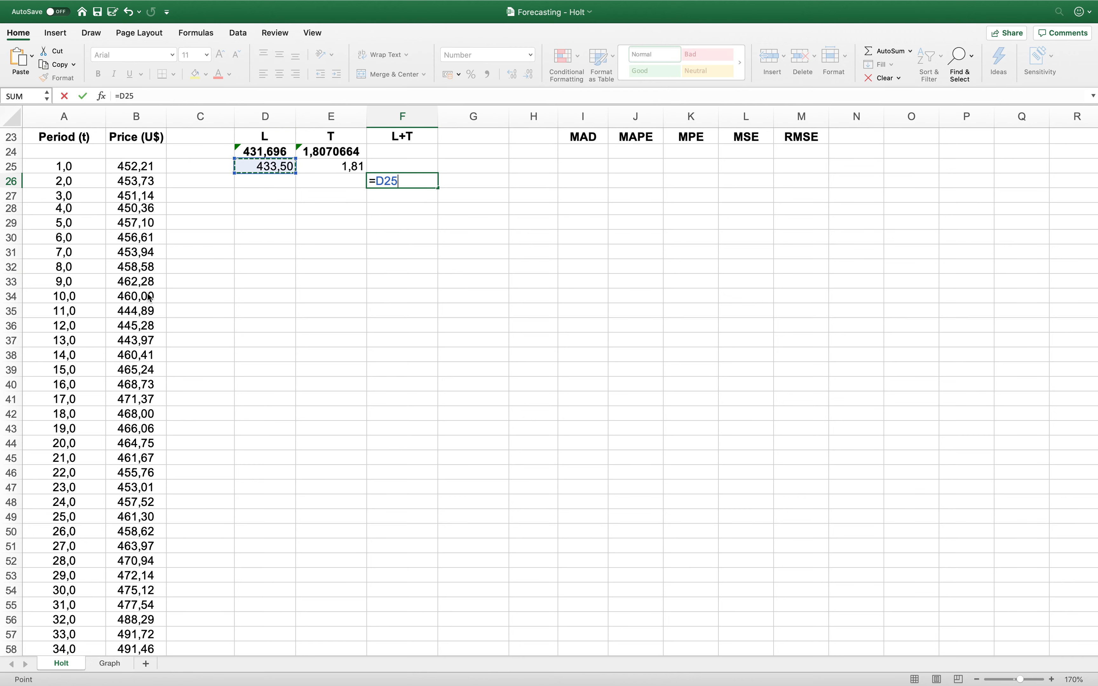
{"action": "type", "text": "+"}
{"action": "key", "text": "Up"}
{"action": "key", "text": "Left"}
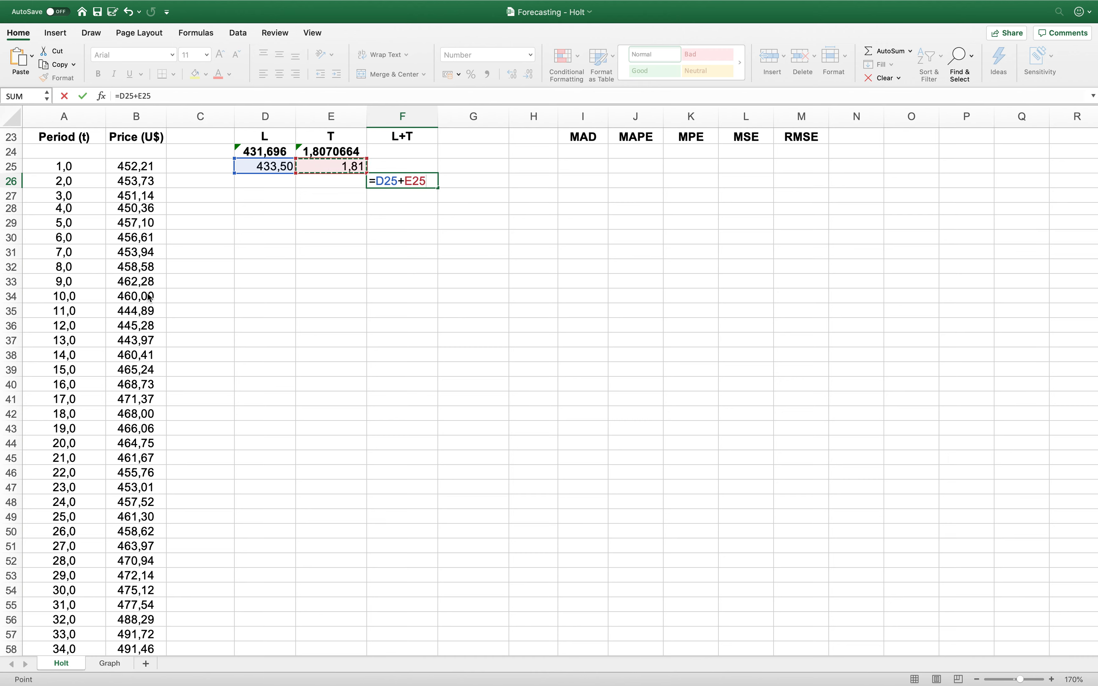
{"action": "key", "text": "Return"}
{"action": "left_click", "coordinate": [405, 179]}
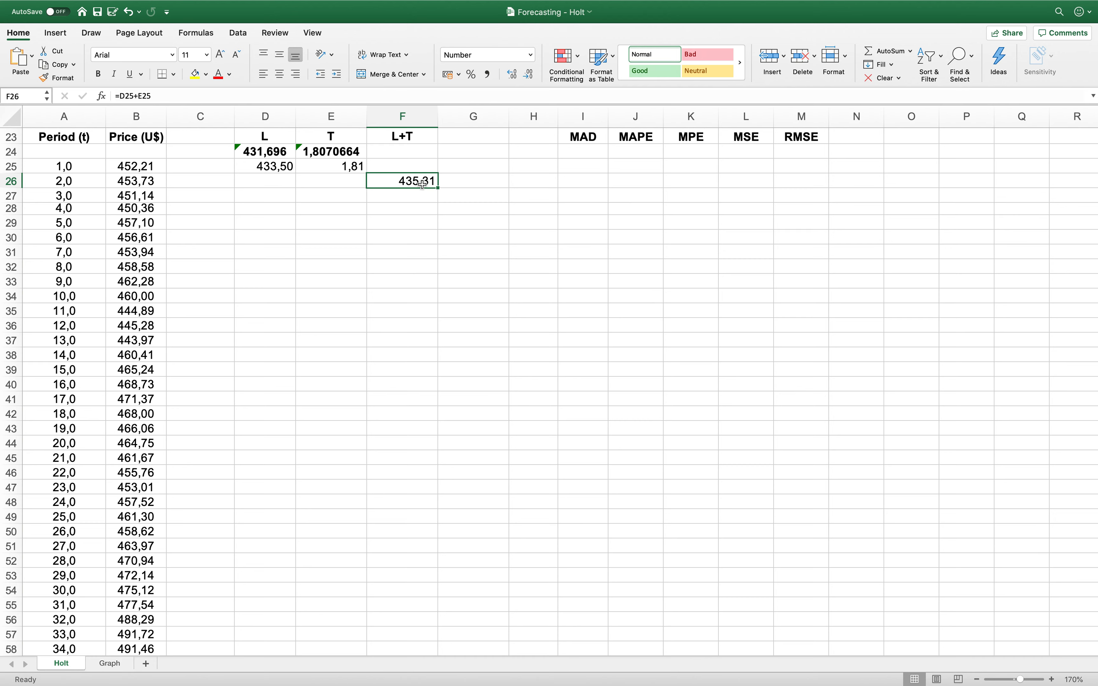
{"action": "left_click", "coordinate": [416, 167]}
{"action": "left_click", "coordinate": [415, 181]}
- Calculate the level for period 2 in D26 with =B26*$F$20+(D25+E25)*(1-$F$20), keeping the alpha reference absolute
{"action": "left_click", "coordinate": [274, 182]}
{"action": "scroll", "coordinate": [276, 239], "scroll_direction": "up", "scroll_amount": 3}
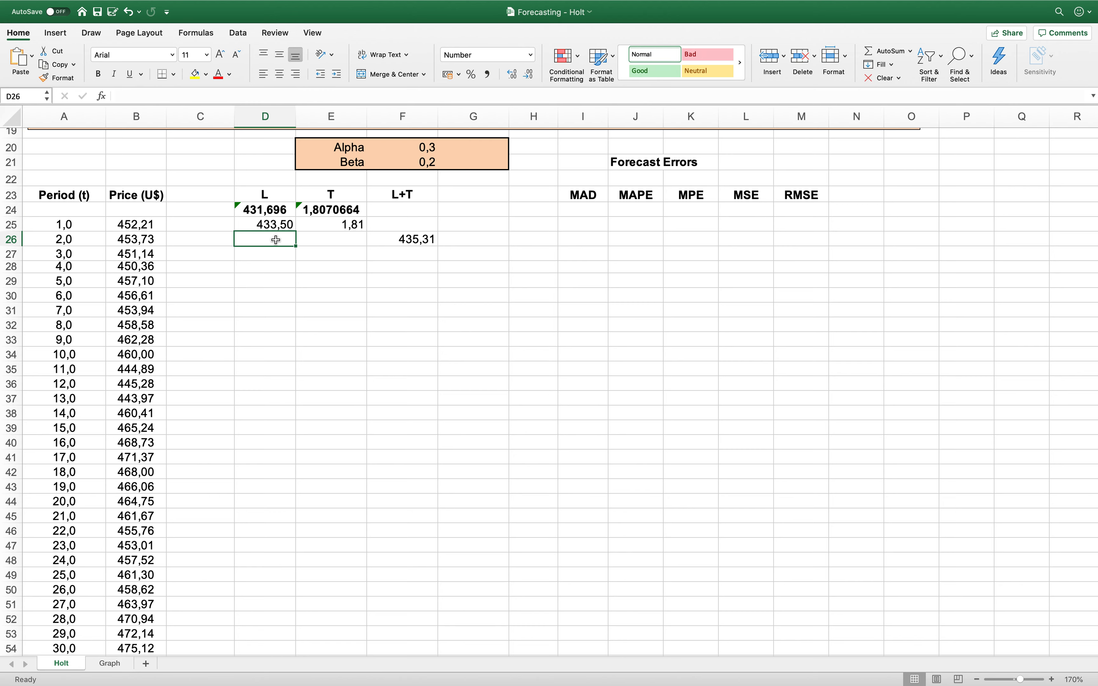
{"action": "type", "text": "="}
{"action": "key", "text": "Left"}
{"action": "key", "text": "Left"}
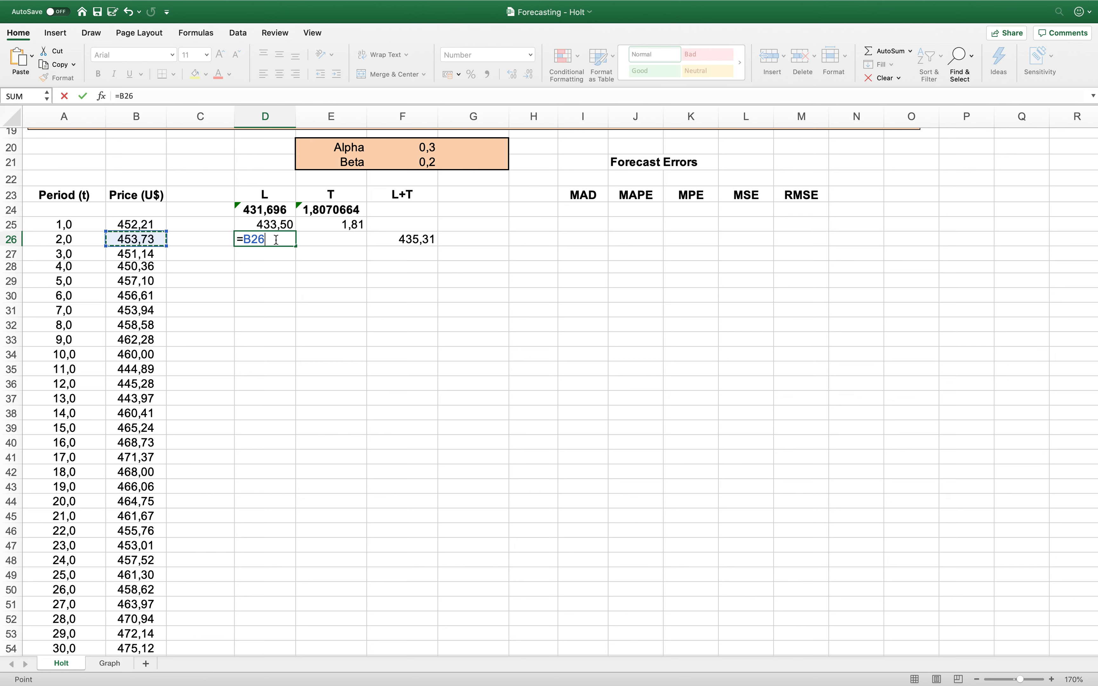
{"action": "type", "text": "*"}
{"action": "key", "text": "Up"}
{"action": "key", "text": "Up"}
{"action": "key", "text": "Up"}
{"action": "key", "text": "Up"}
{"action": "key", "text": "Up"}
{"action": "key", "text": "Up"}
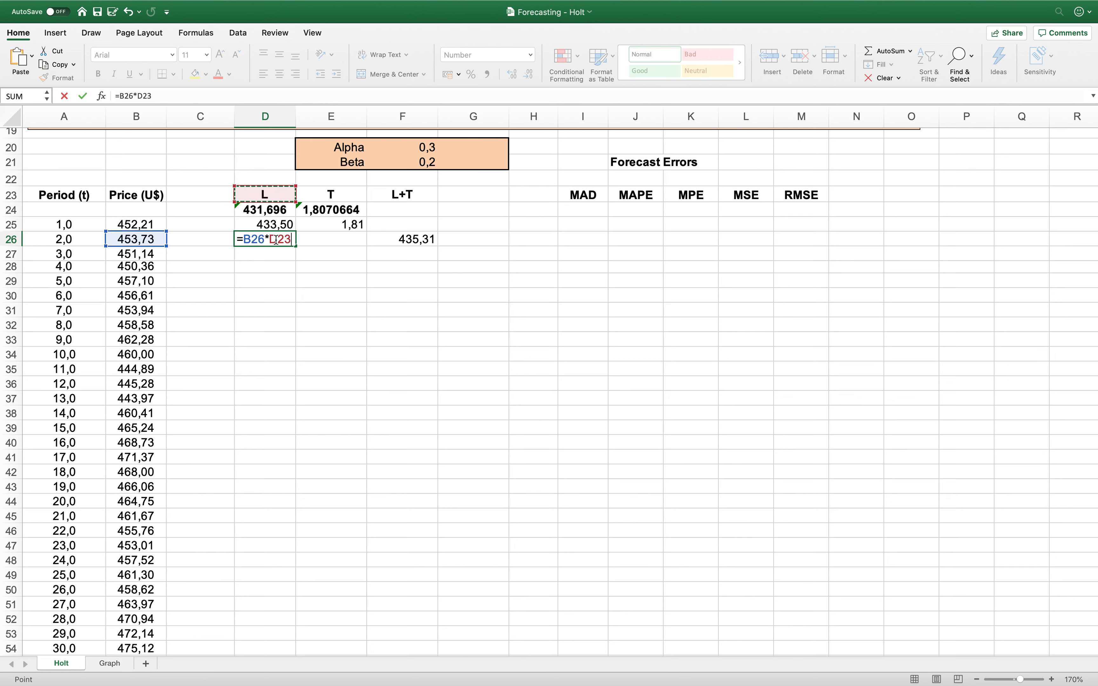
{"action": "key", "text": "Right"}
{"action": "key", "text": "Right"}
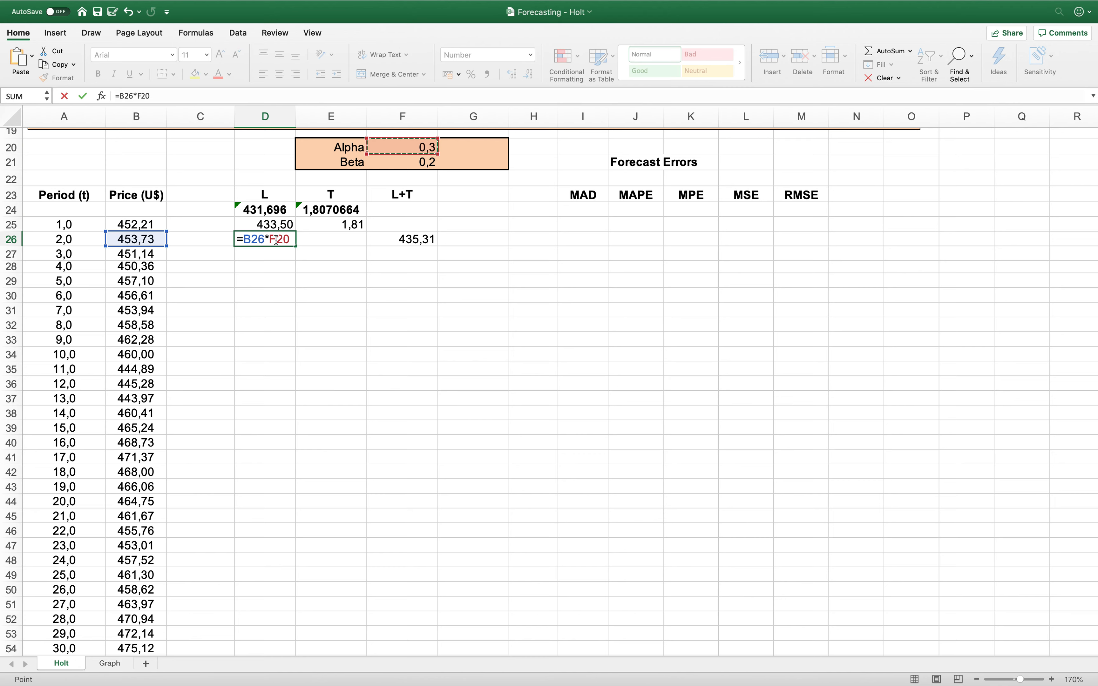
{"action": "key", "text": "F4"}
{"action": "type", "text": "+"}
{"action": "type", "text": "("}
{"action": "key", "text": "Up"}
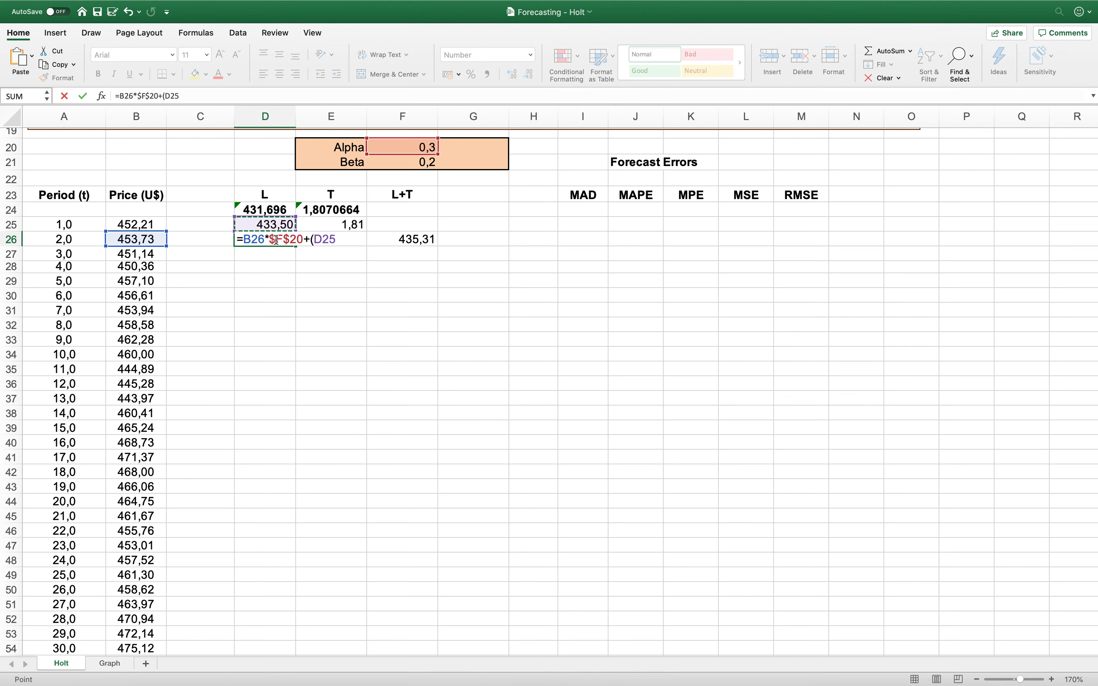
{"action": "type", "text": "+"}
{"action": "key", "text": "Up"}
{"action": "key", "text": "Right"}
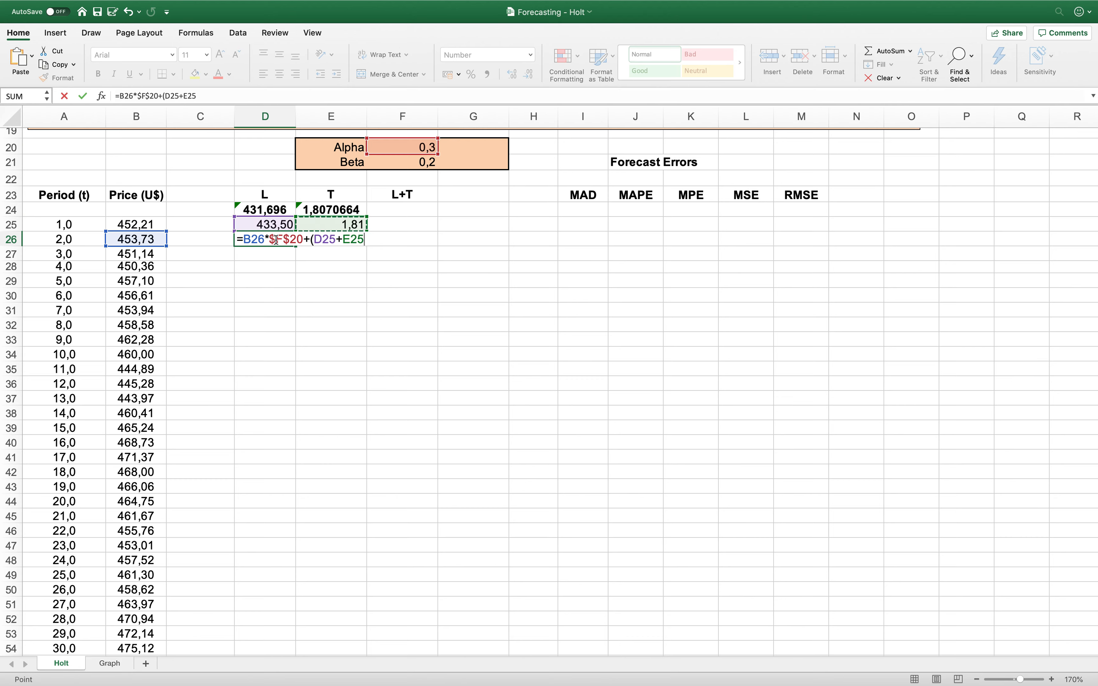
{"action": "type", "text": ")*(1-"}
{"action": "left_click", "coordinate": [394, 143]}
{"action": "key", "text": "F4"}
{"action": "type", "text": ")"}
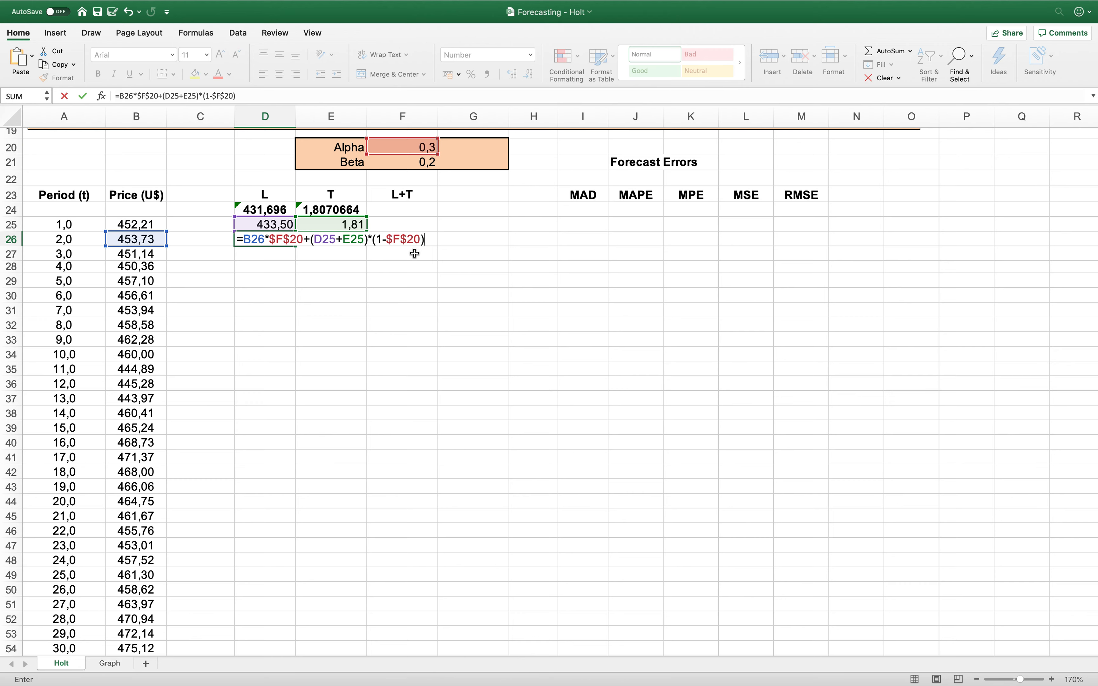
{"action": "key", "text": "Return"}
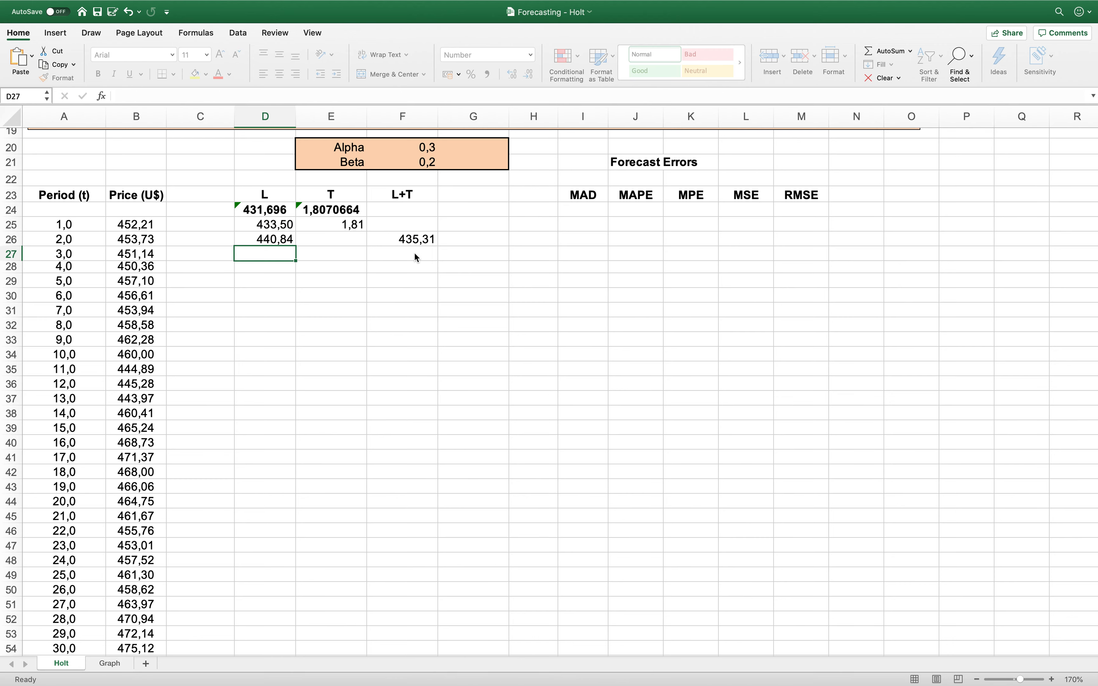
{"action": "left_click", "coordinate": [275, 239]}
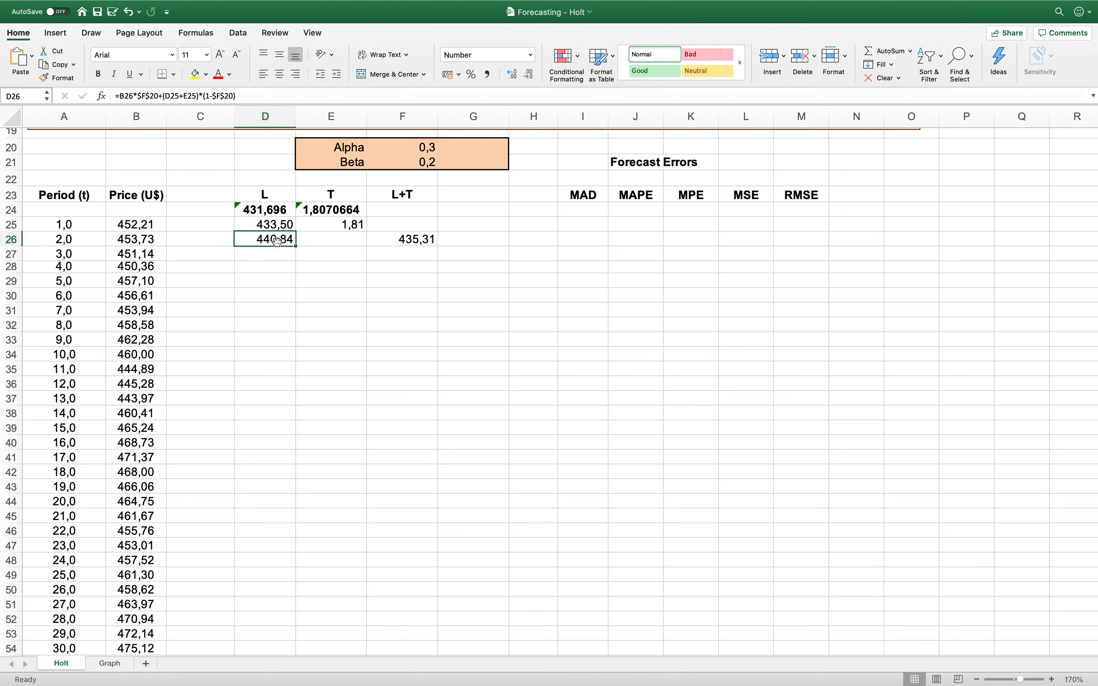
- Calculate the trend for period 2 in E26 with =(D26-D25)*$F$21+E25*(1-$F$21), keeping the beta reference absolute
{"action": "left_click", "coordinate": [344, 237]}
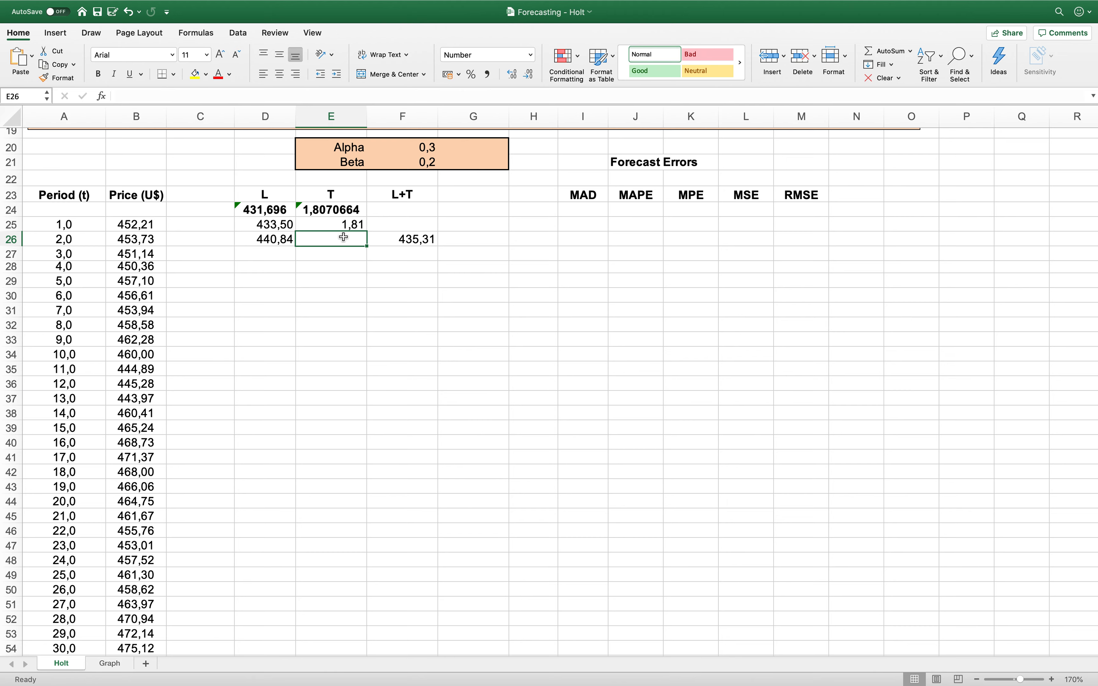
{"action": "type", "text": "="}
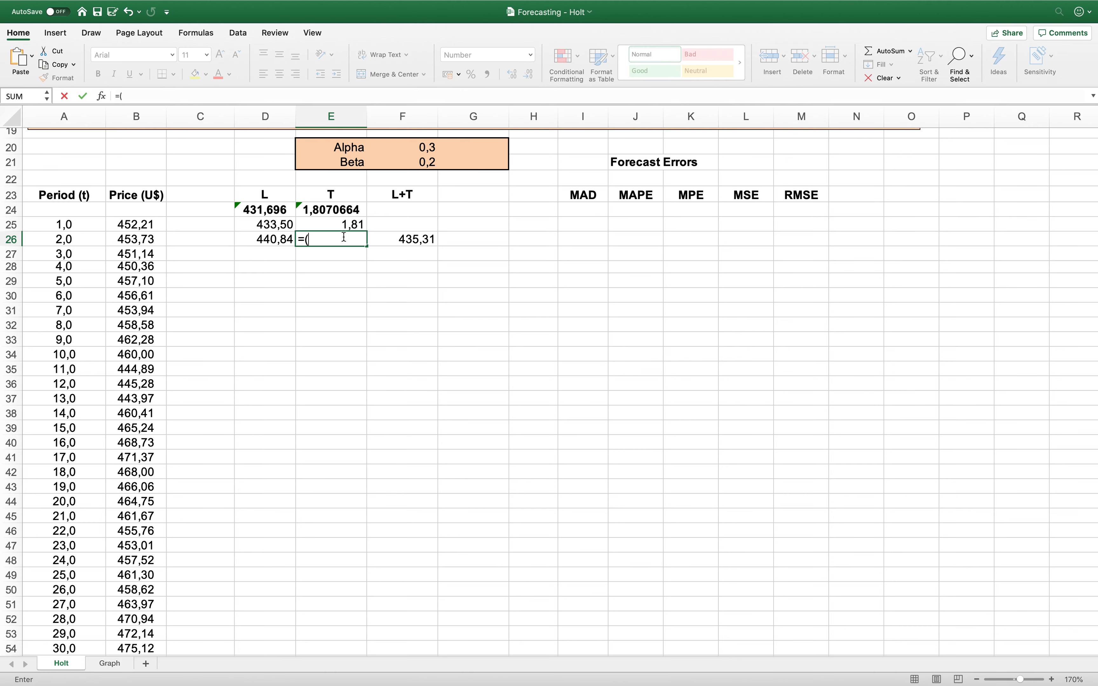
{"action": "type", "text": "("}
{"action": "key", "text": "Left"}
{"action": "type", "text": "-"}
{"action": "key", "text": "Up"}
{"action": "key", "text": "Left"}
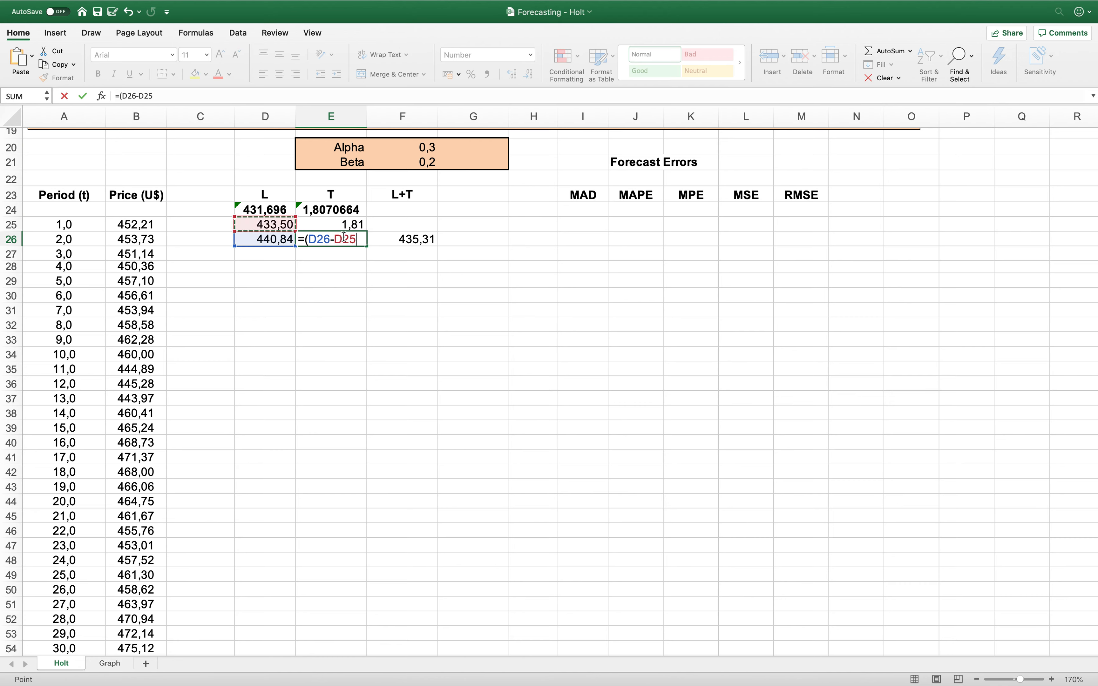
{"action": "type", "text": ")*"}
{"action": "left_click", "coordinate": [434, 163]}
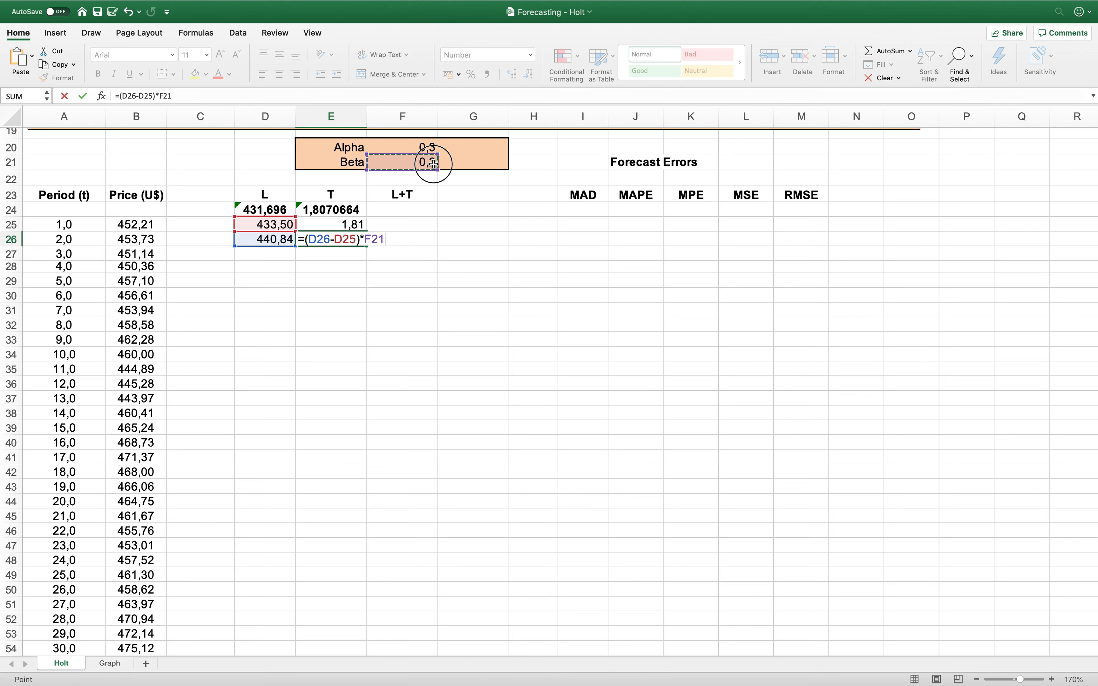
{"action": "key", "text": "F4"}
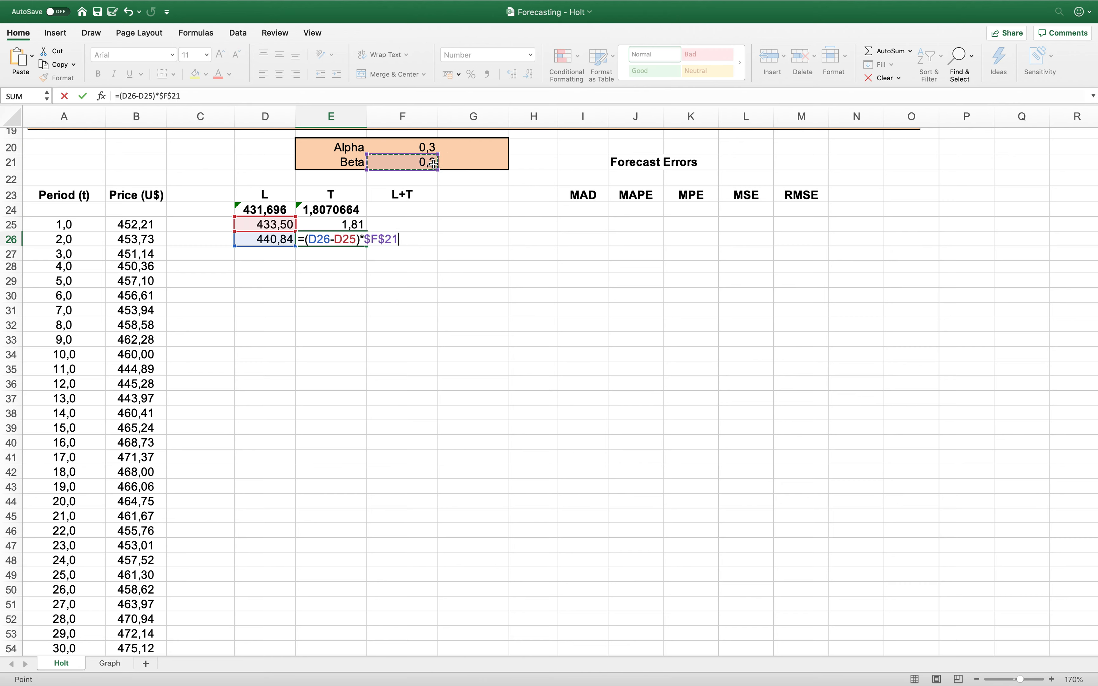
{"action": "type", "text": "+"}
{"action": "left_click", "coordinate": [354, 226]}
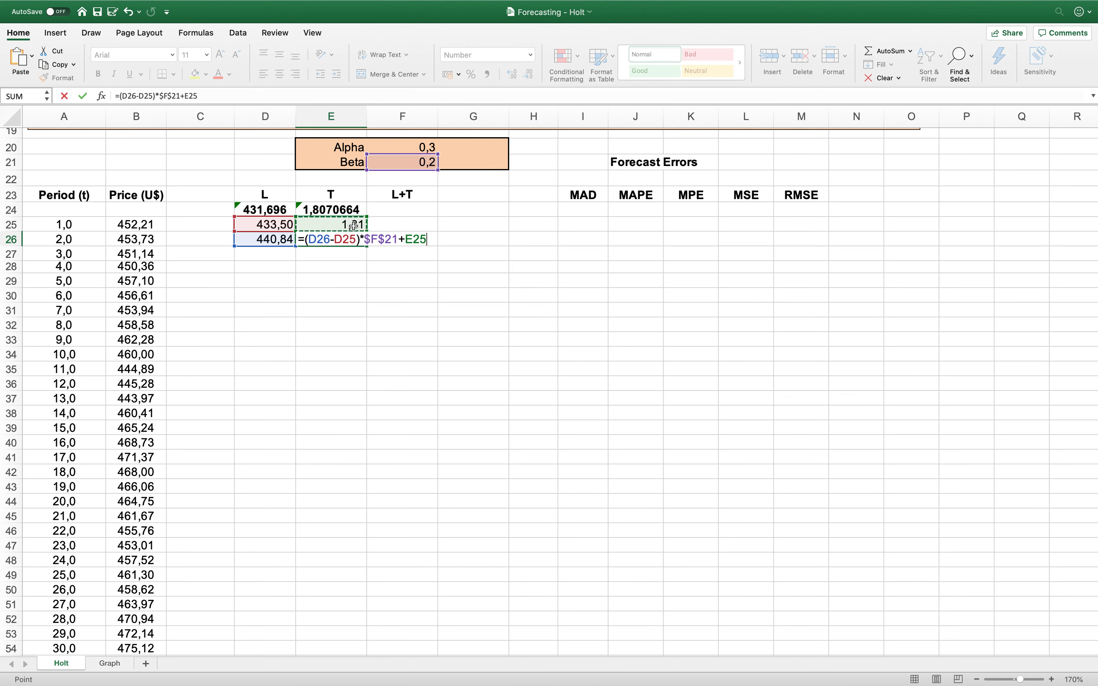
{"action": "type", "text": "*"}
{"action": "left_click", "coordinate": [405, 165]}
{"action": "key", "text": "F4"}
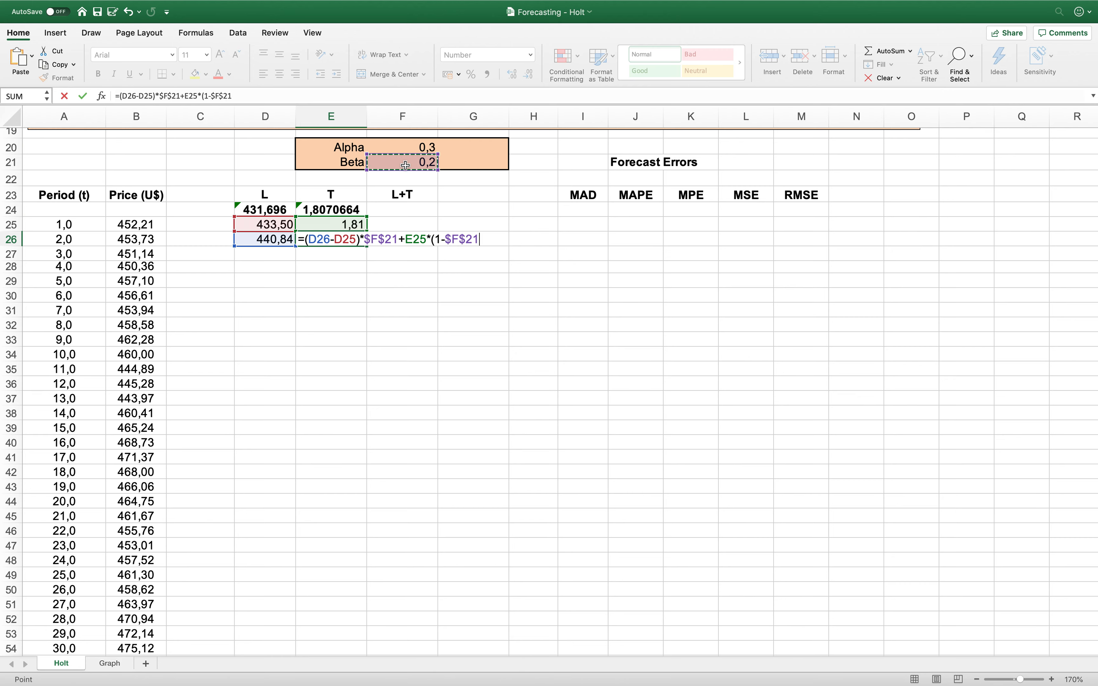
{"action": "type", "text": ")"}
{"action": "key", "text": "Return"}
{"action": "key", "text": "Up"}
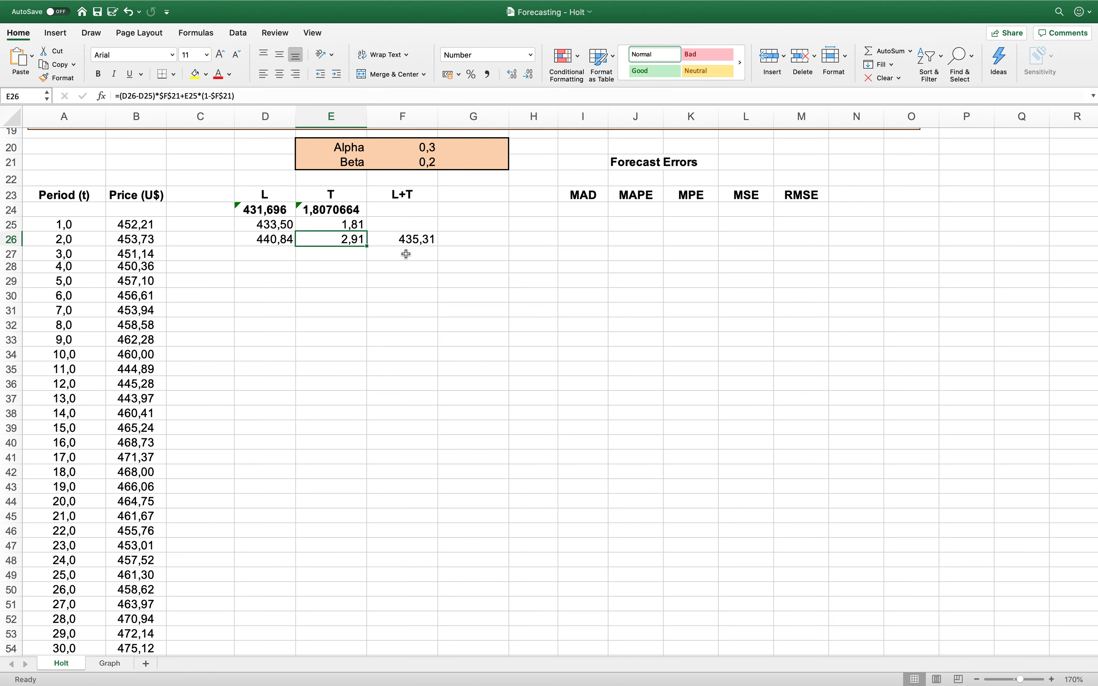
- Copy the level, trend and forecast formulas from D26:F26 down to row 108, the last period with a price
{"action": "left_click", "coordinate": [278, 240]}
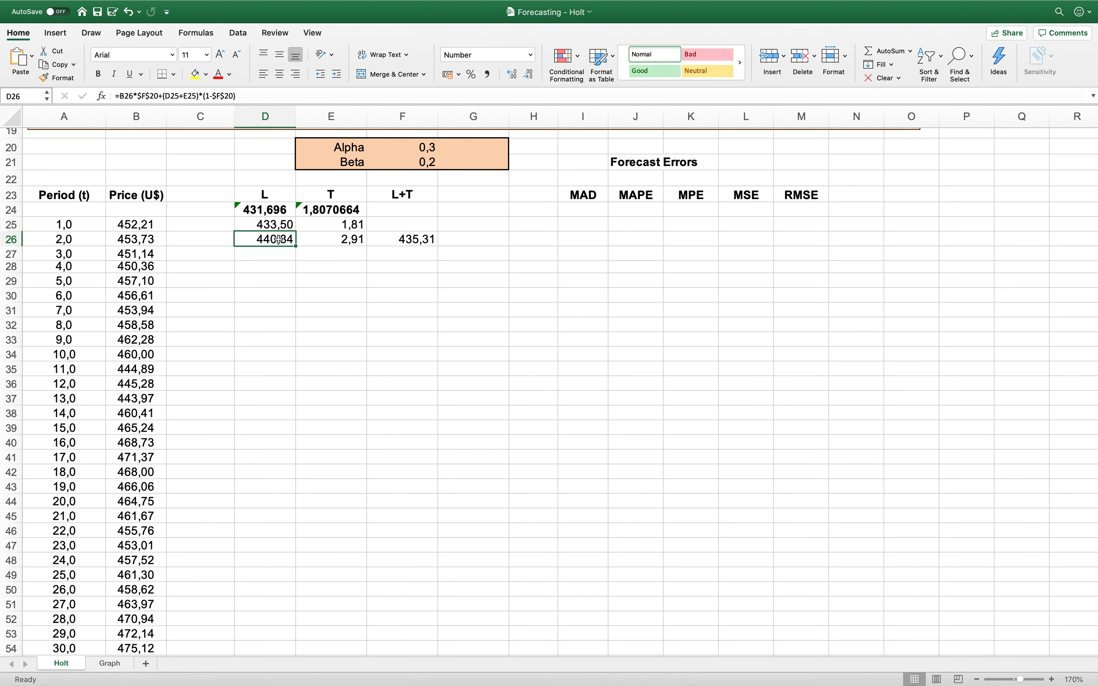
{"action": "key", "text": "shift+Right"}
{"action": "key", "text": "shift+Right"}
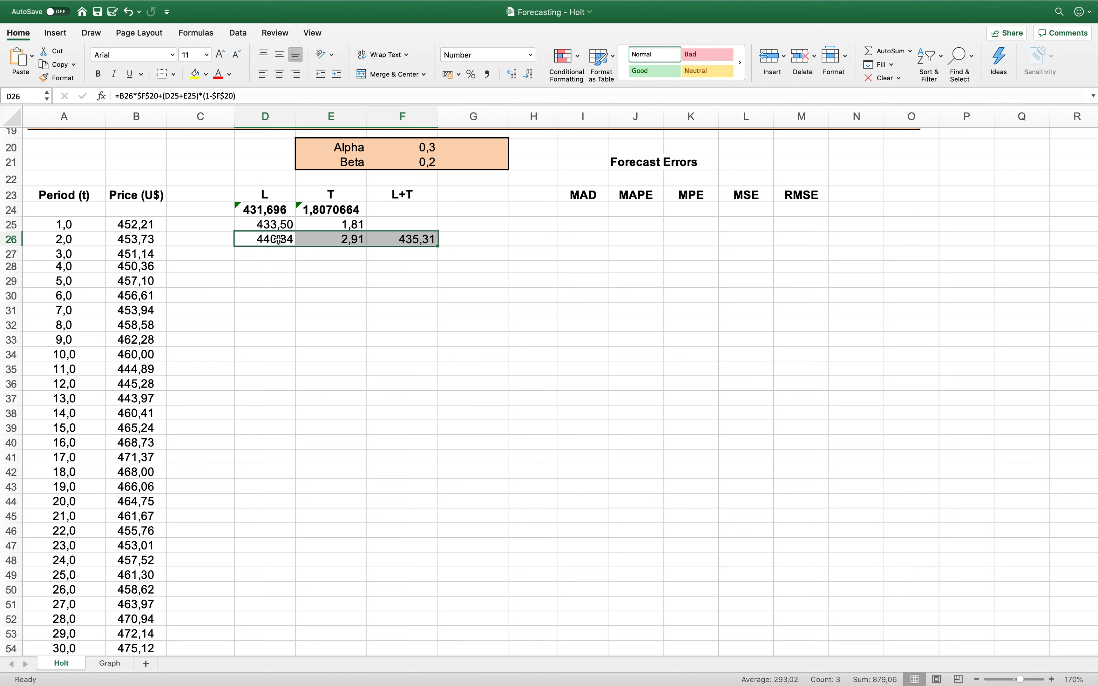
{"action": "key", "text": "super+c"}
{"action": "key", "text": "Down"}
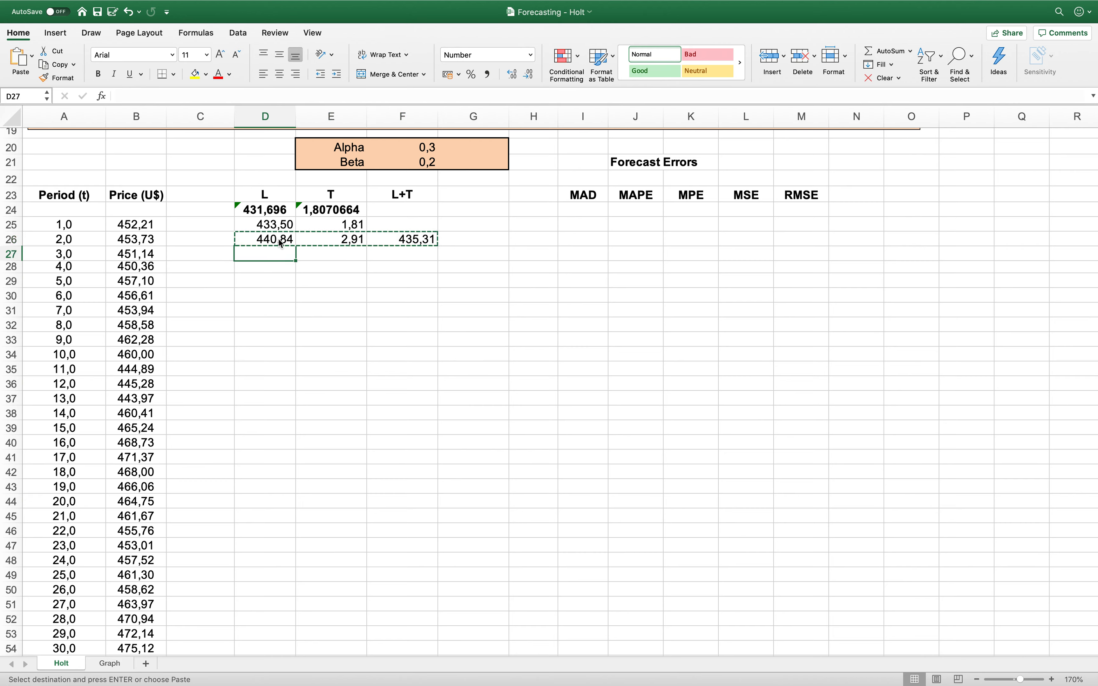
{"action": "key", "text": "shift+Page_Down"}
{"action": "key", "text": "shift+Page_Down"}
{"action": "scroll", "coordinate": [278, 238], "scroll_direction": "down", "scroll_amount": 4}
{"action": "key", "text": "shift+Down"}
{"action": "key", "text": "shift+Down"}
{"action": "key", "text": "shift+Down"}
{"action": "key", "text": "shift+Down"}
{"action": "key", "text": "shift+Down"}
{"action": "key", "text": "shift+Down"}
{"action": "key", "text": "shift+Down"}
{"action": "key", "text": "shift+Down"}
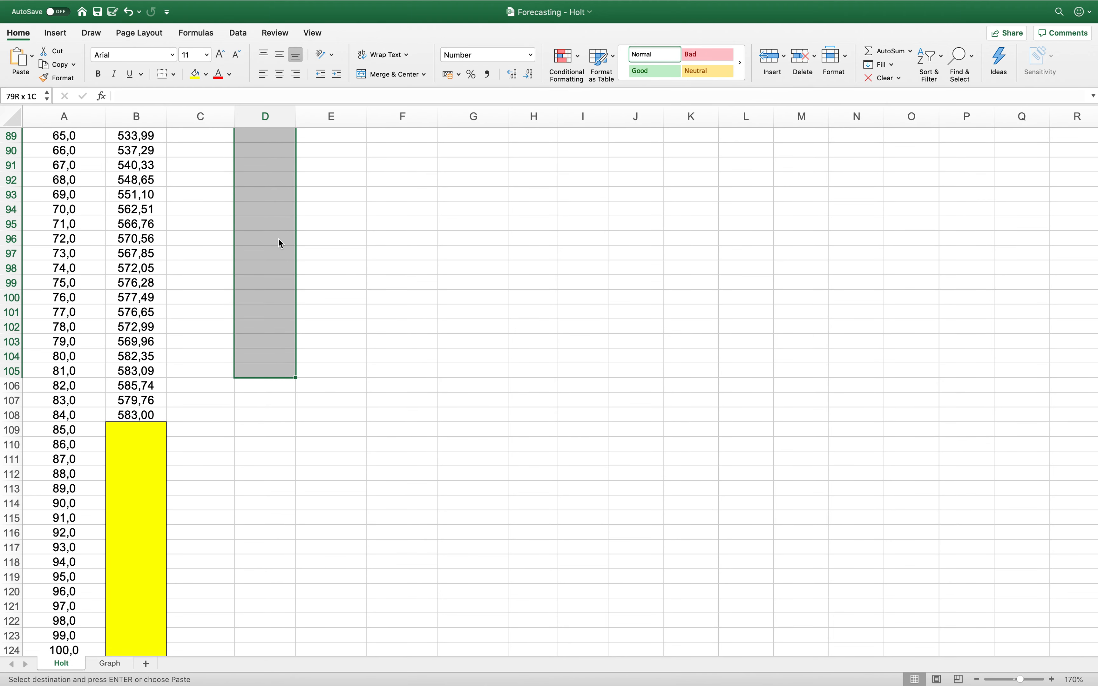
{"action": "key", "text": "shift+Down"}
{"action": "key", "text": "shift+Down"}
{"action": "key", "text": "shift+Down"}
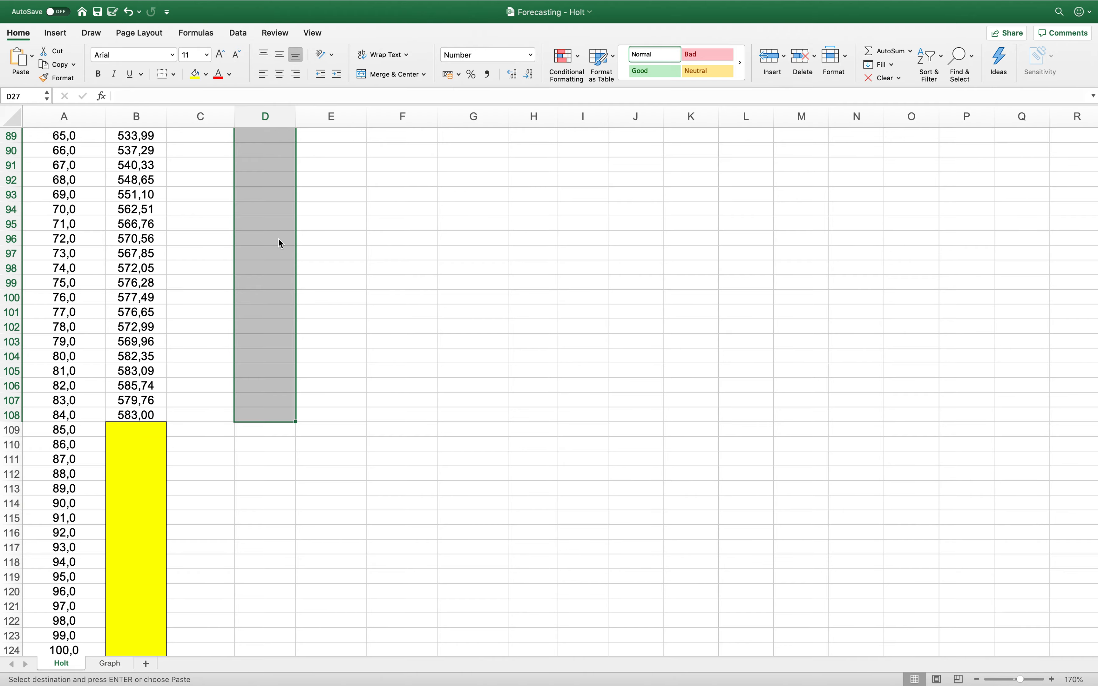
{"action": "key", "text": "super+v"}
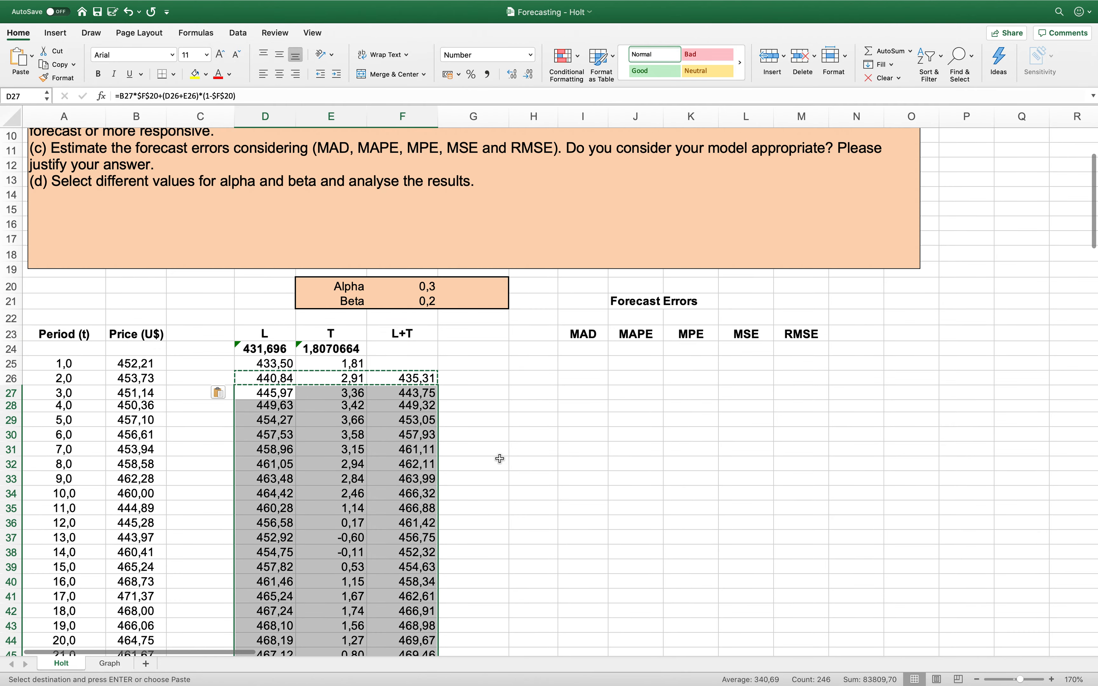
- Copy the forecast formula from F108 into F109 to forecast period 85
{"action": "scroll", "coordinate": [500, 459], "scroll_direction": "down", "scroll_amount": 10}
{"action": "scroll", "coordinate": [500, 459], "scroll_direction": "down", "scroll_amount": 15}
{"action": "scroll", "coordinate": [500, 459], "scroll_direction": "down", "scroll_amount": 9}
{"action": "left_click", "coordinate": [416, 547]}
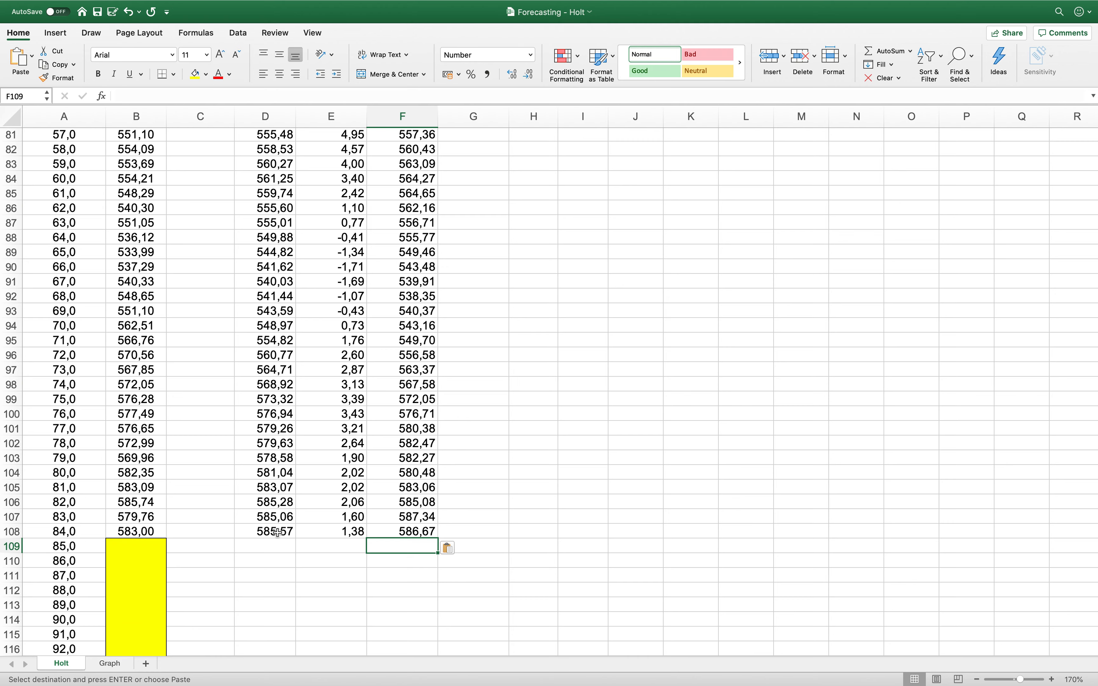
{"action": "left_click", "coordinate": [420, 534]}
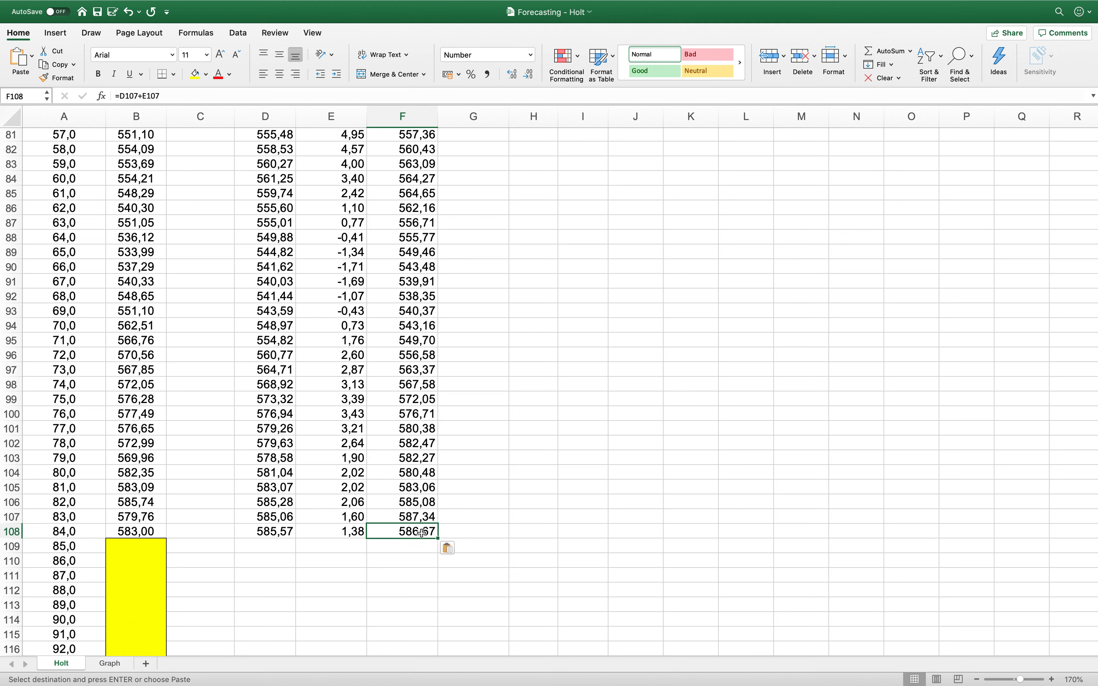
{"action": "key", "text": "super+c"}
{"action": "key", "text": "Down"}
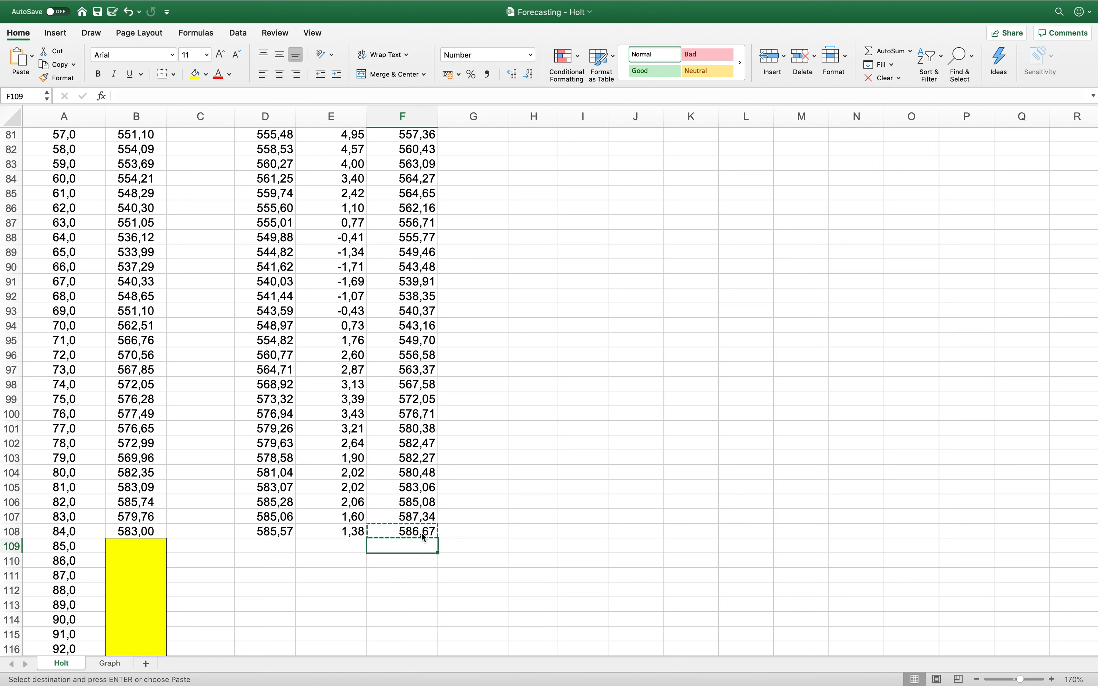
{"action": "key", "text": "super+v"}
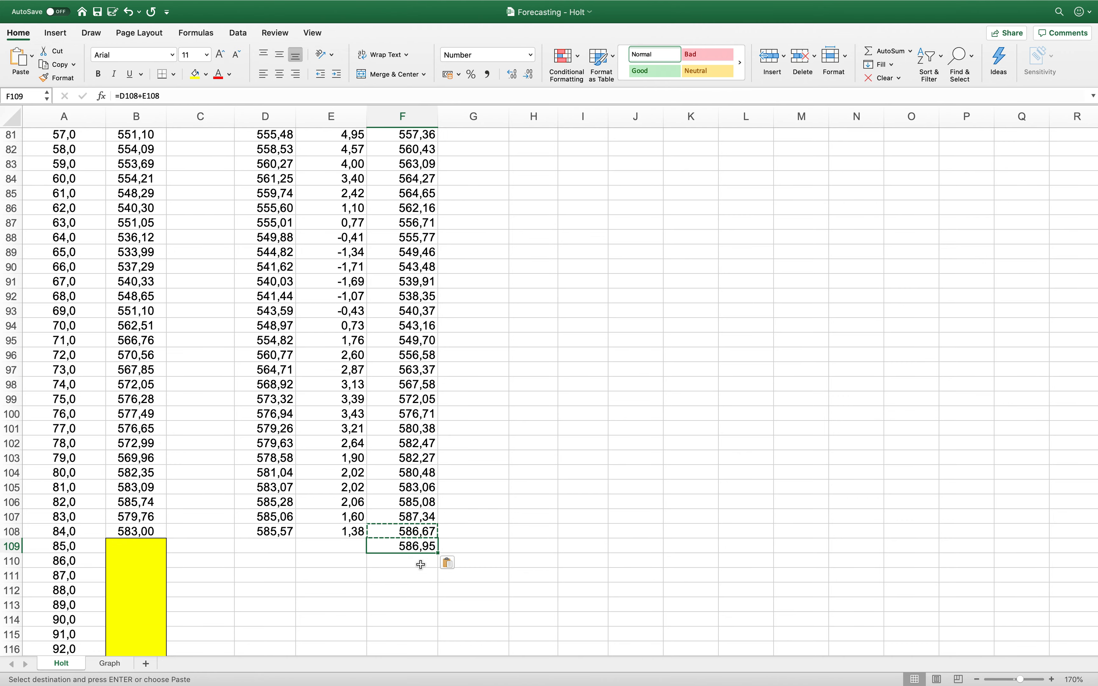
{"action": "scroll", "coordinate": [417, 573], "scroll_direction": "down", "scroll_amount": 5}
{"action": "scroll", "coordinate": [416, 573], "scroll_direction": "down", "scroll_amount": 5}
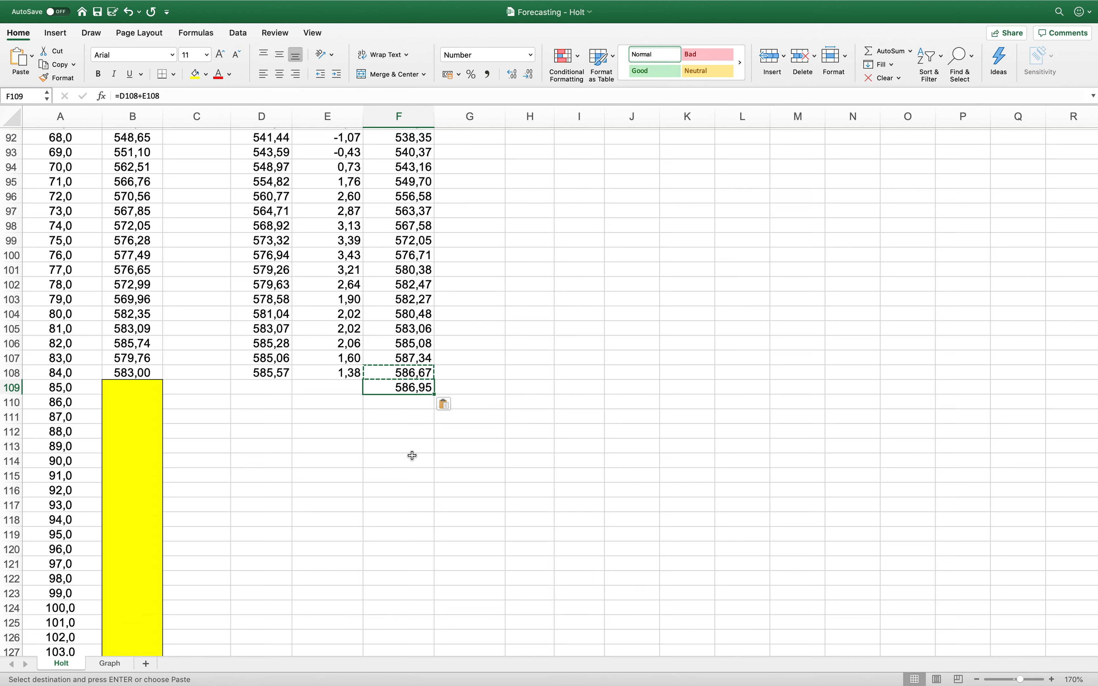
- Forecast period 86 in F110 with =F109+$E$108, keeping the reference to the last trend value absolute
{"action": "left_click", "coordinate": [412, 405]}
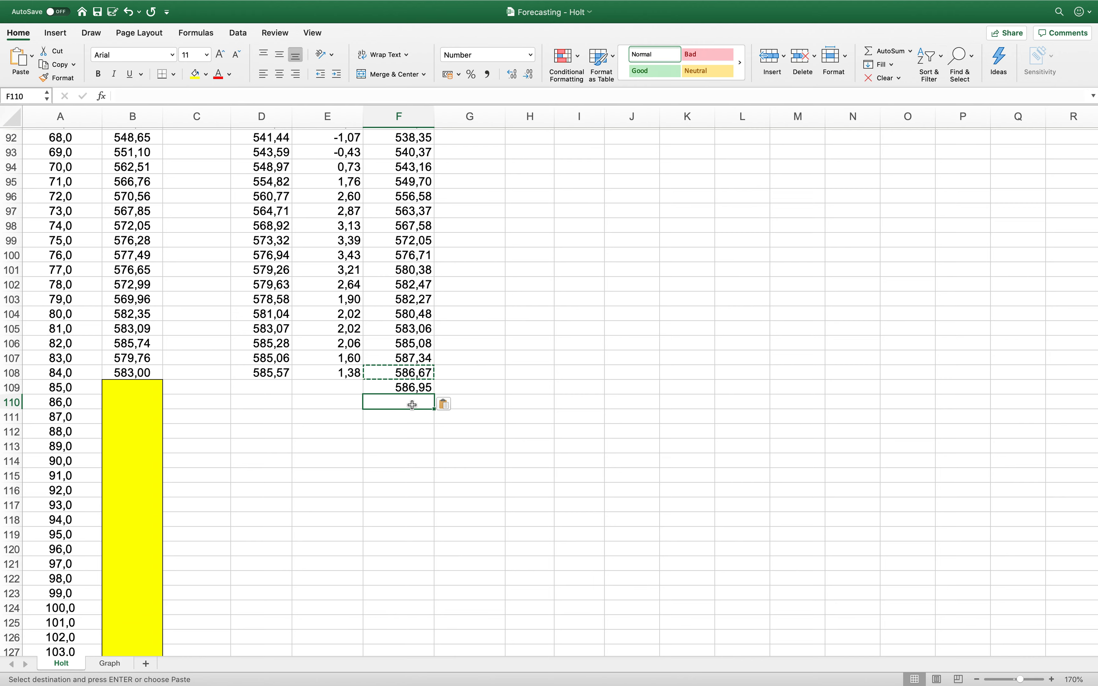
{"action": "type", "text": "="}
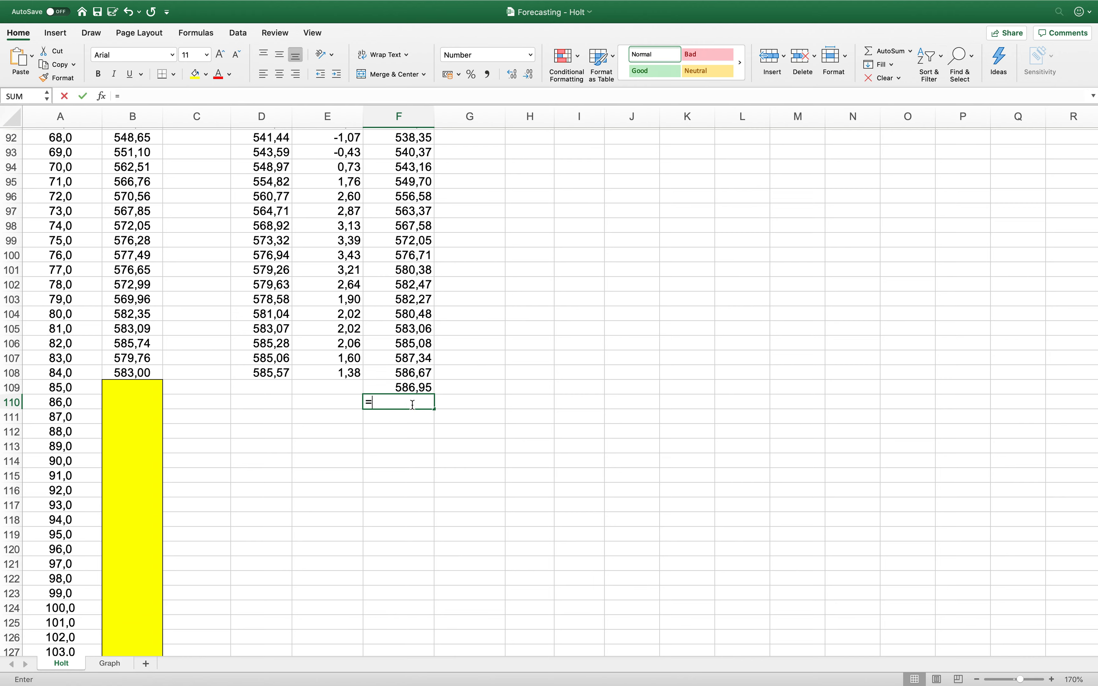
{"action": "key", "text": "Up"}
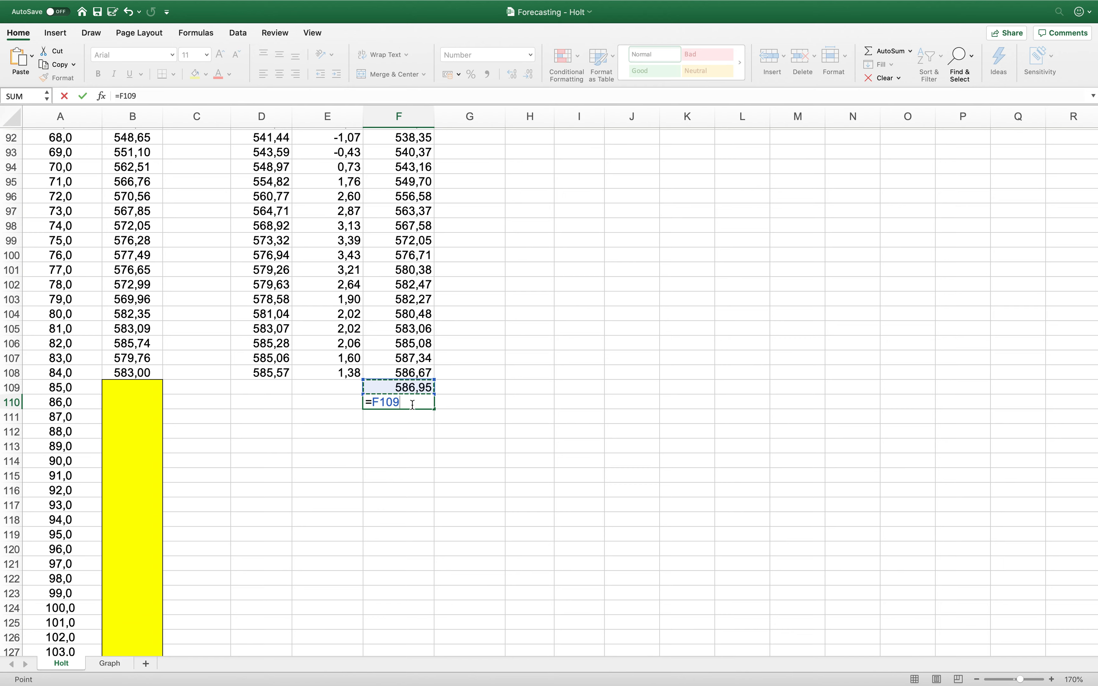
{"action": "type", "text": "+"}
{"action": "left_click", "coordinate": [353, 373]}
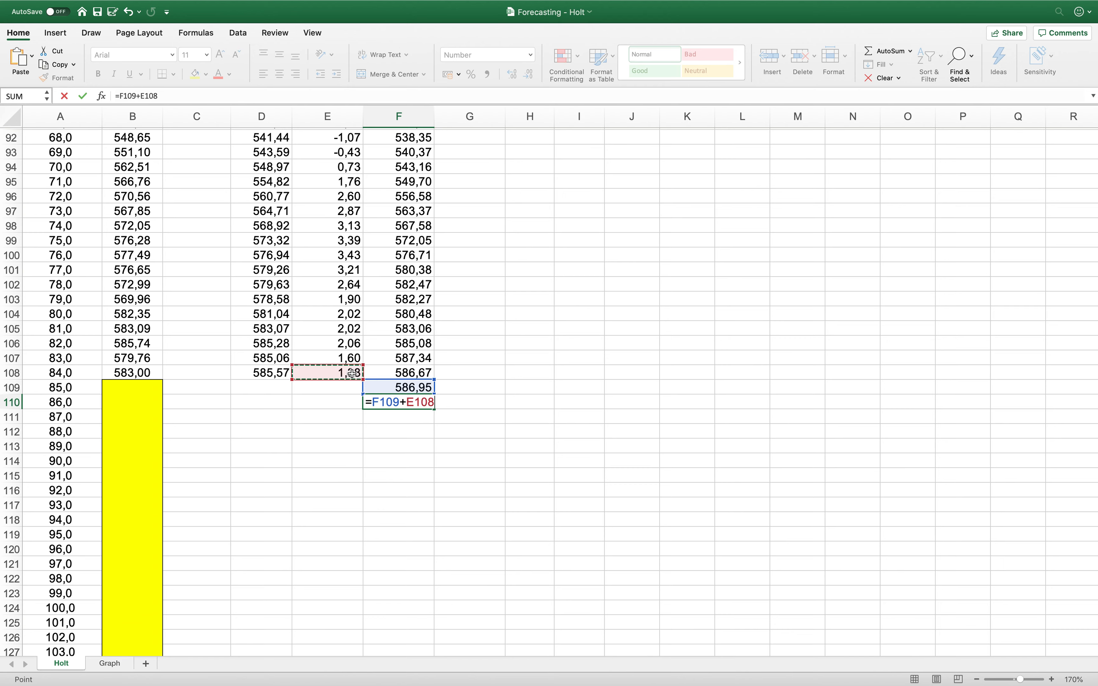
{"action": "key", "text": "F4"}
{"action": "key", "text": "ctrl+Return"}
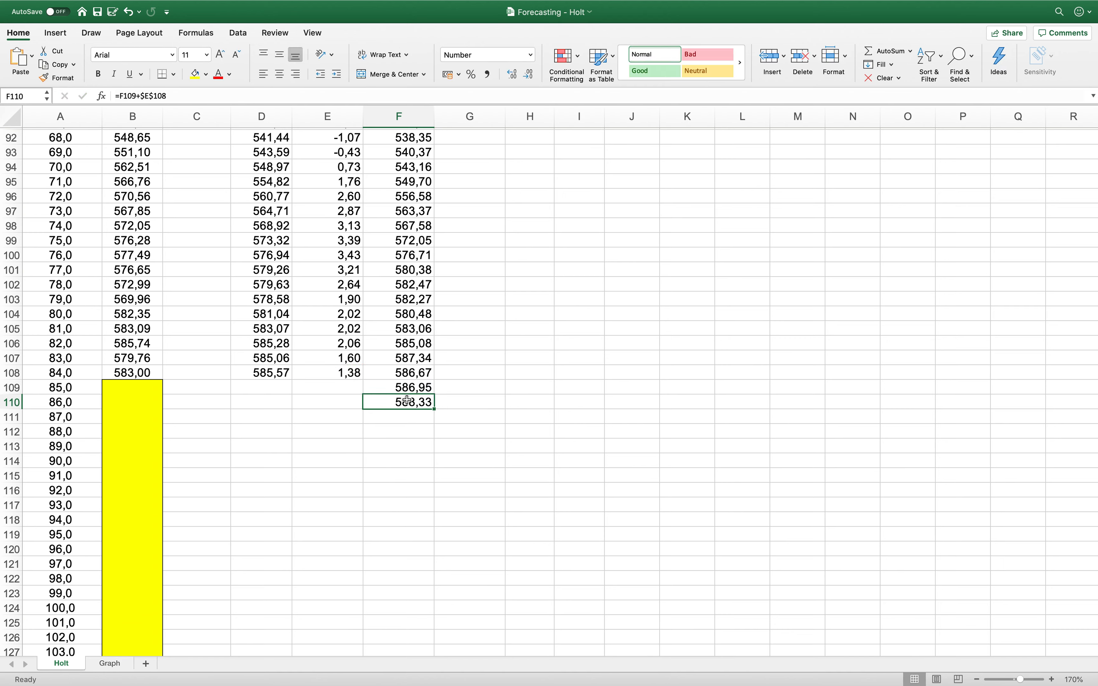
- Copy the forecast formula from F110 down through F111:F130 to cover periods 87 to 106
{"action": "key", "text": "super+c"}
{"action": "key", "text": "Down"}
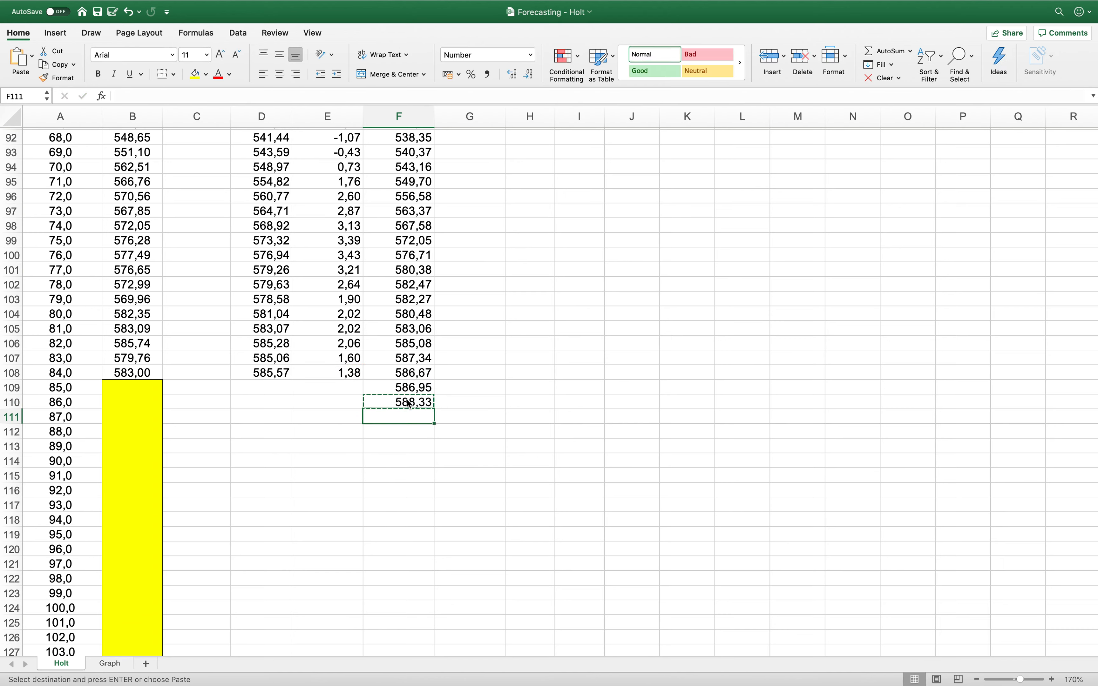
{"action": "key", "text": "shift+Down"}
{"action": "key", "text": "shift+Down"}
{"action": "key", "text": "shift+Down"}
{"action": "key", "text": "shift+Down"}
{"action": "key", "text": "shift+Down"}
{"action": "key", "text": "shift+Down"}
{"action": "key", "text": "shift+Down"}
{"action": "key", "text": "shift+Down"}
{"action": "key", "text": "shift+Down"}
{"action": "key", "text": "shift+Down"}
{"action": "key", "text": "shift+Down"}
{"action": "key", "text": "shift+Down"}
{"action": "key", "text": "shift+Down"}
{"action": "key", "text": "shift+Down"}
{"action": "key", "text": "shift+Down"}
{"action": "key", "text": "shift+Down"}
{"action": "key", "text": "shift+Down"}
{"action": "key", "text": "shift+Down"}
{"action": "key", "text": "shift+Down"}
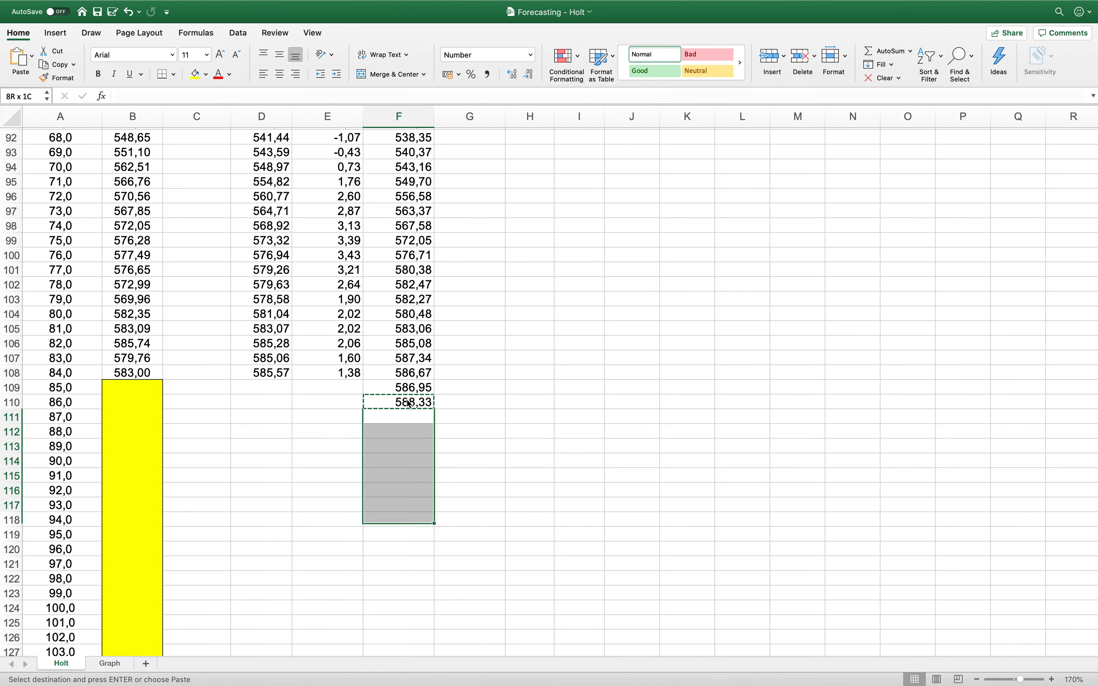
{"action": "scroll", "coordinate": [409, 404], "scroll_direction": "down", "scroll_amount": 2}
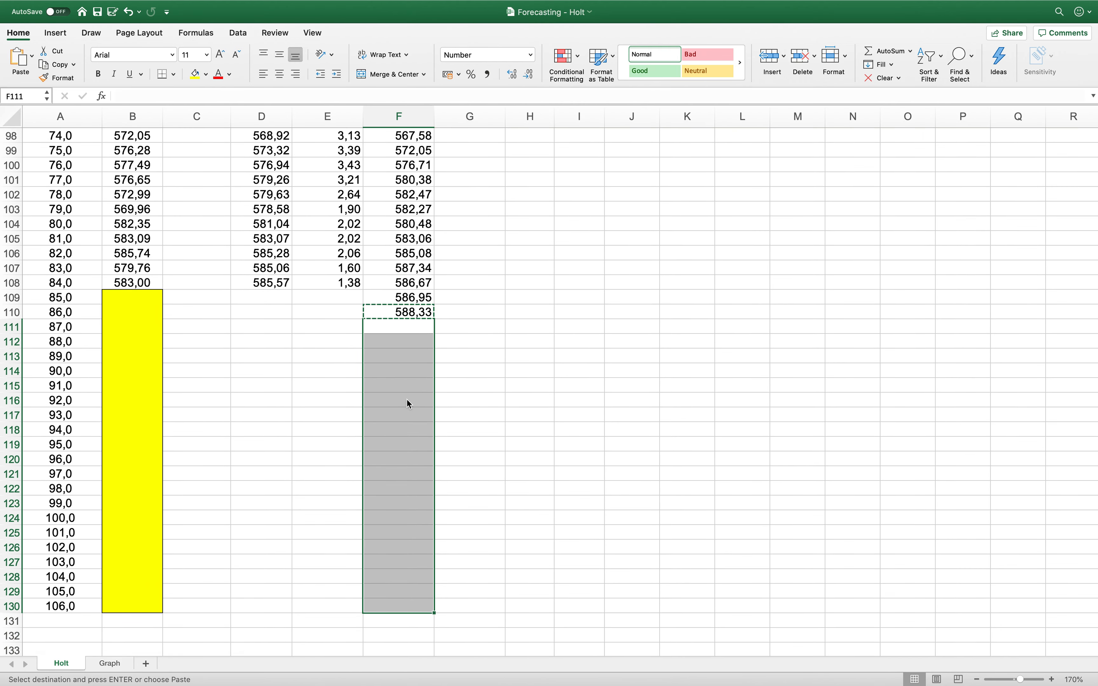
{"action": "key", "text": "super+v"}
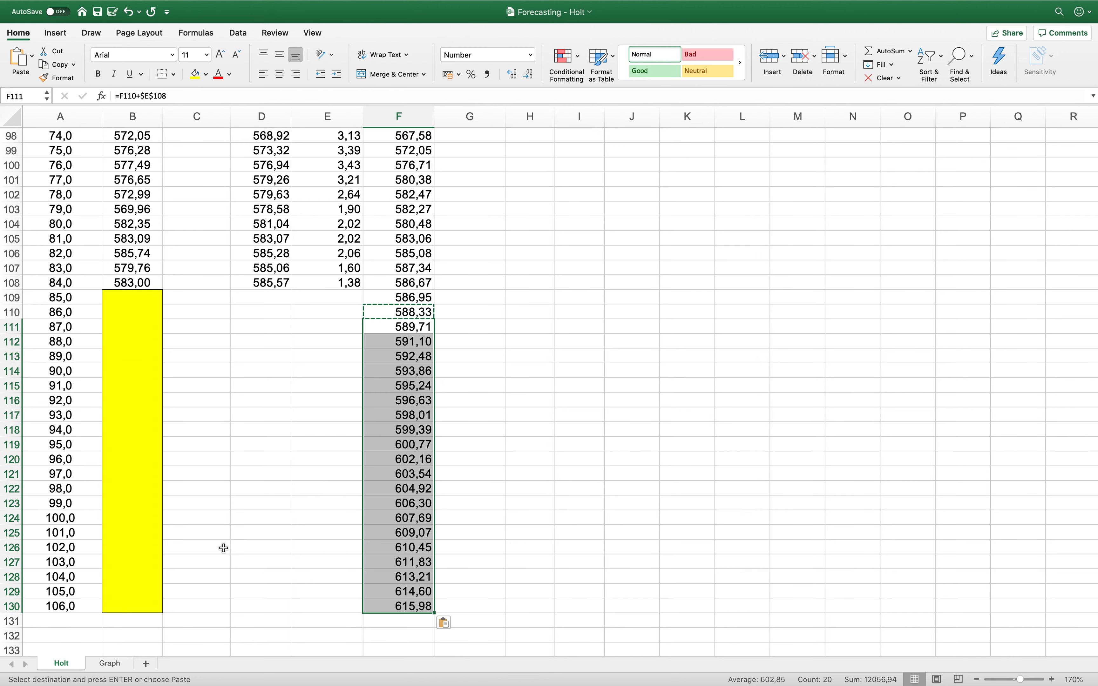
- Compare the price and Holt forecast curves on the Graph sheet and return to the start of the Holt sheet
{"action": "left_click", "coordinate": [117, 666]}
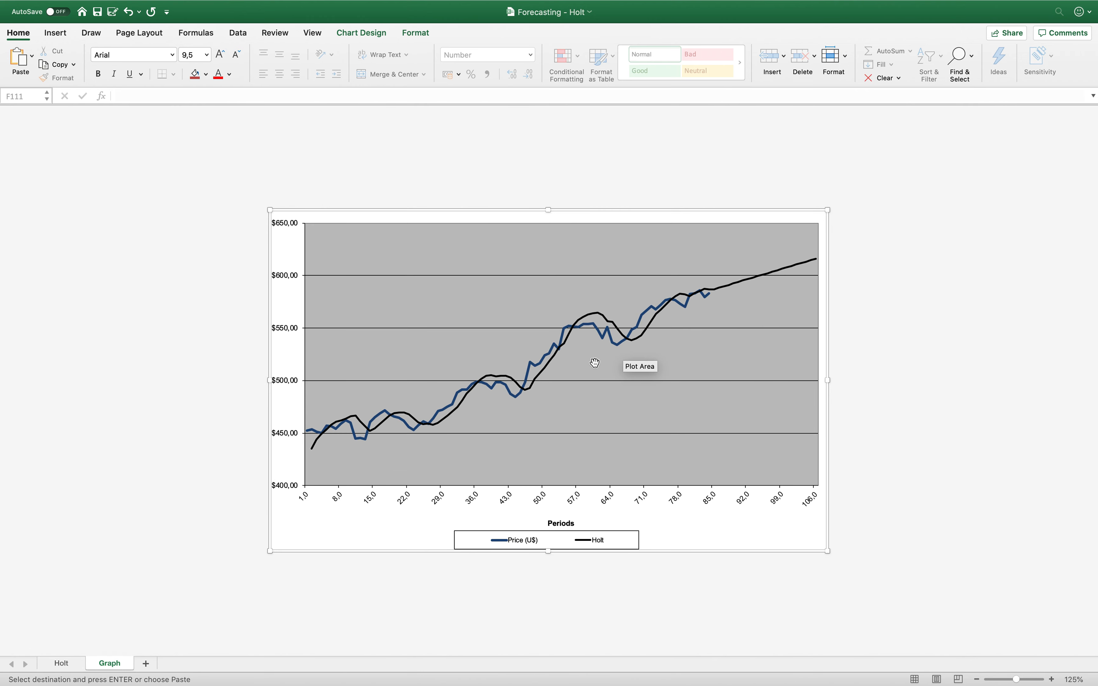
{"action": "left_click", "coordinate": [71, 665]}
{"action": "scroll", "coordinate": [484, 449], "scroll_direction": "up", "scroll_amount": 4}
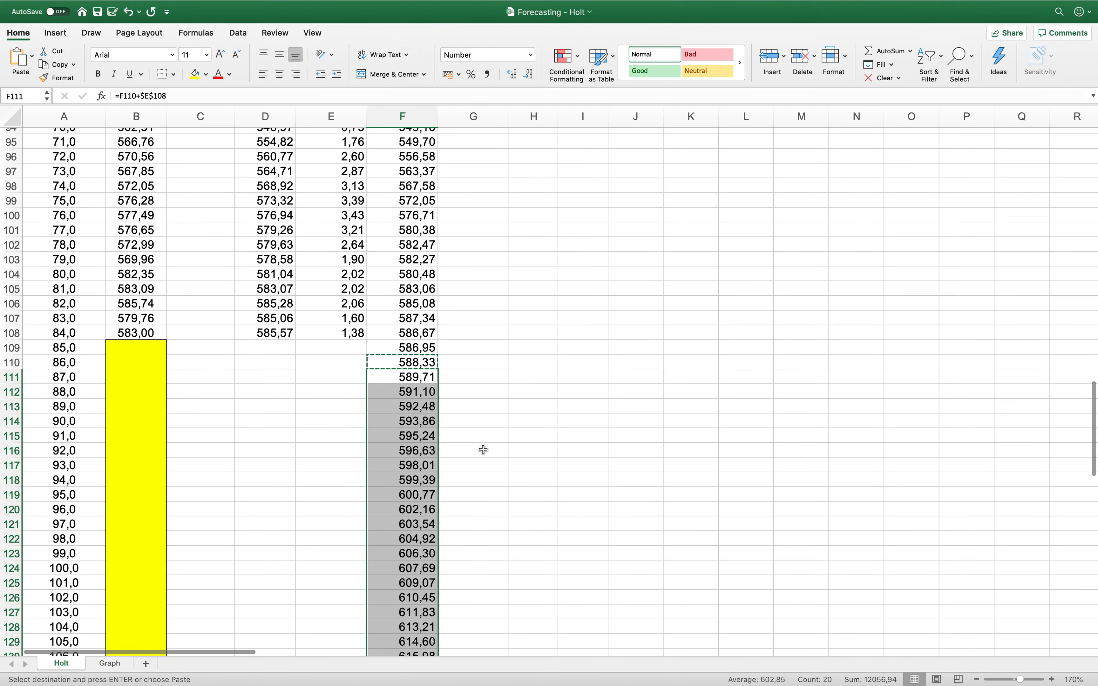
{"action": "scroll", "coordinate": [483, 449], "scroll_direction": "up", "scroll_amount": 20}
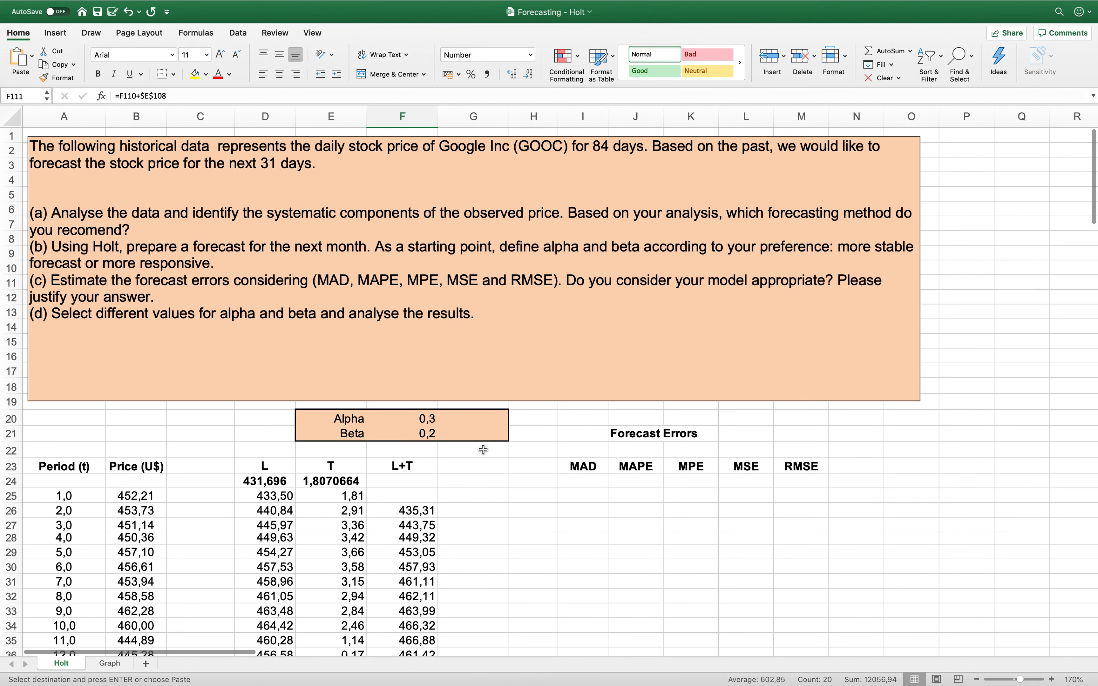